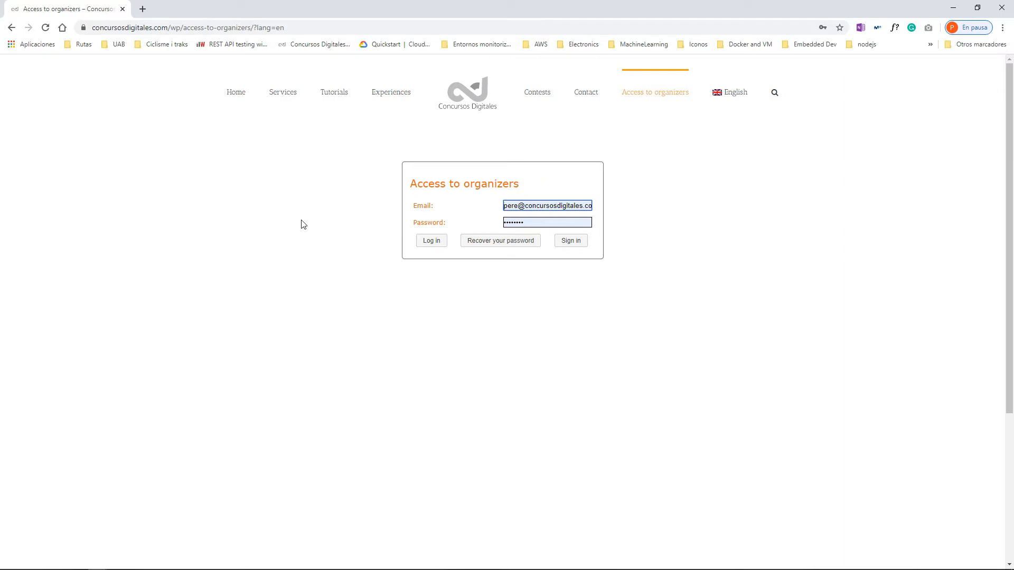
Log in to the organizer account with the prefilled credentials and view the organizer's user profile.
left_click(430, 245)
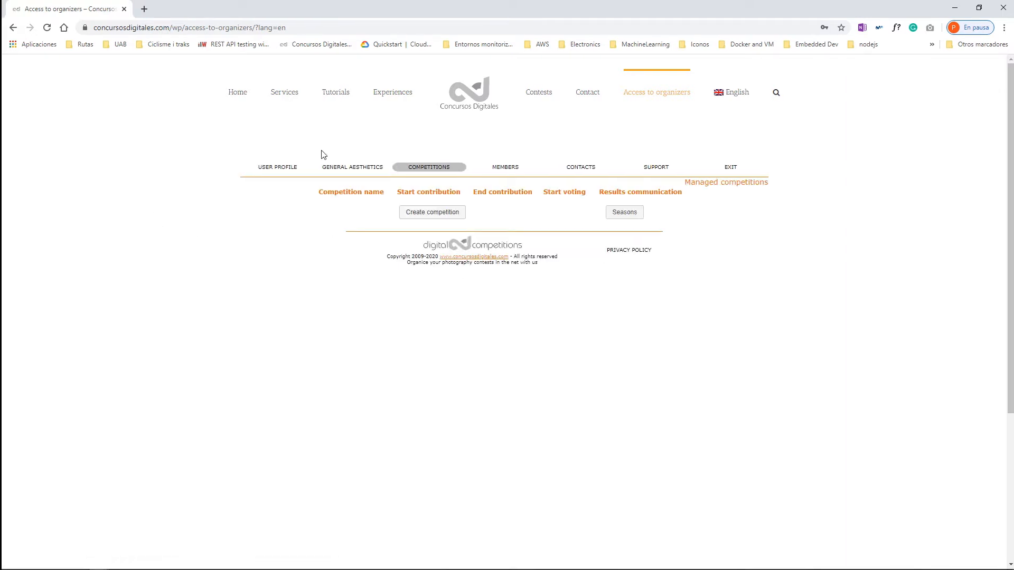
left_click(271, 167)
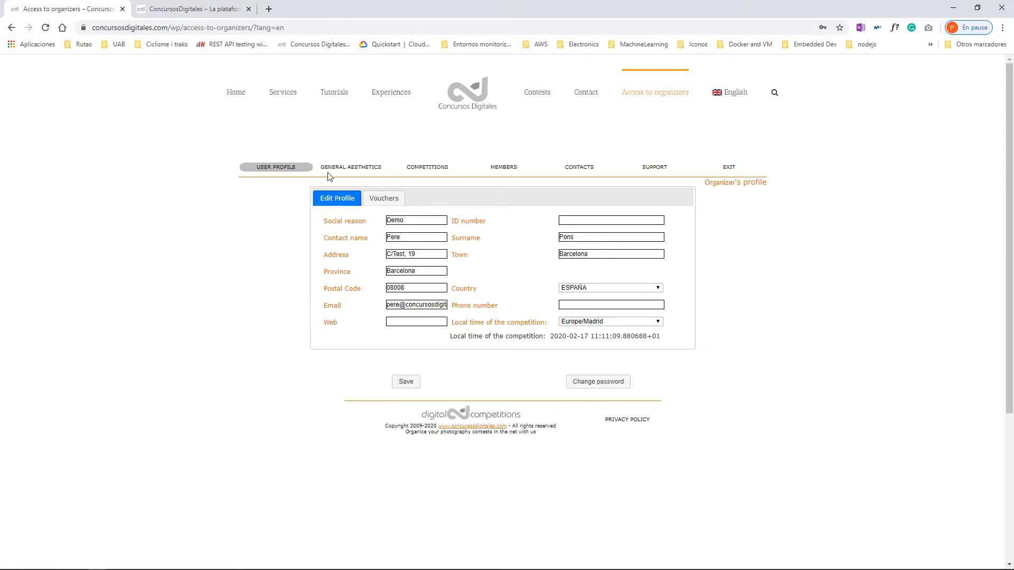
Go to the organizer's general aesthetics settings and review the big logo section.
left_click(351, 168)
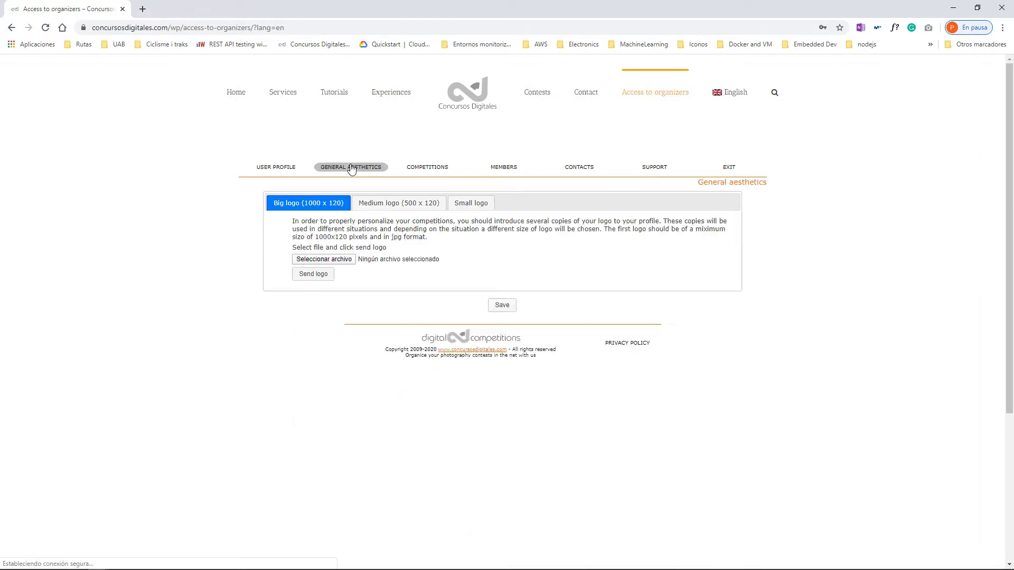
scroll(236, 238, "down", 1)
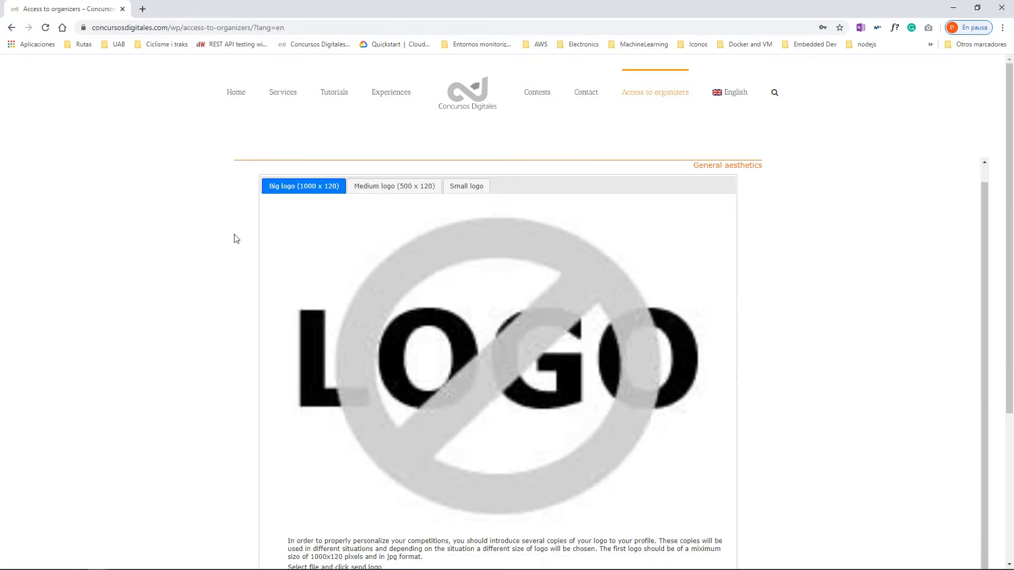
scroll(236, 239, "up", 1)
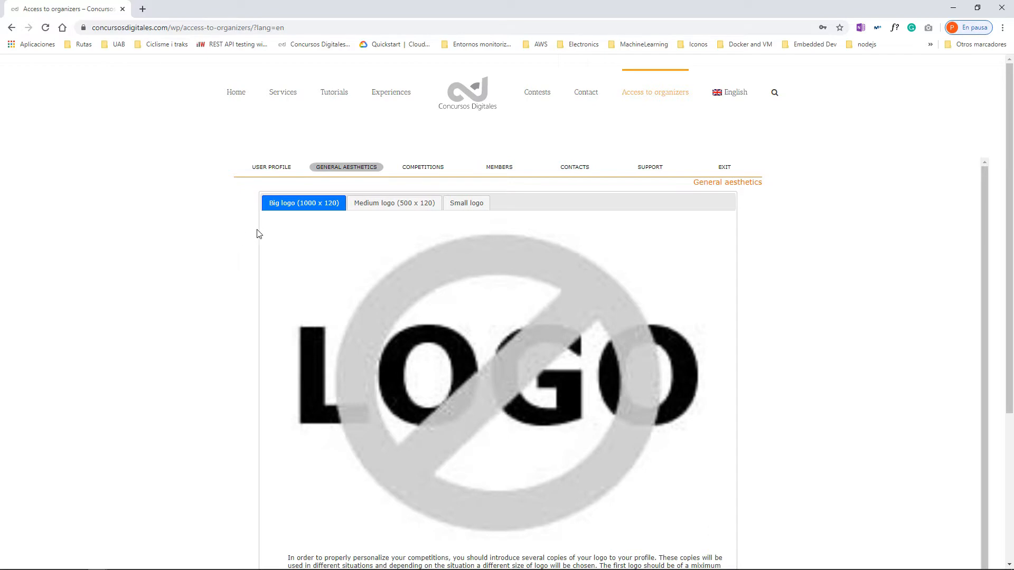
Switch to File Explorer to look over the prepared logo files in the logos folder, and return to the browser.
key("alt+Tab")
key("alt+Tab")
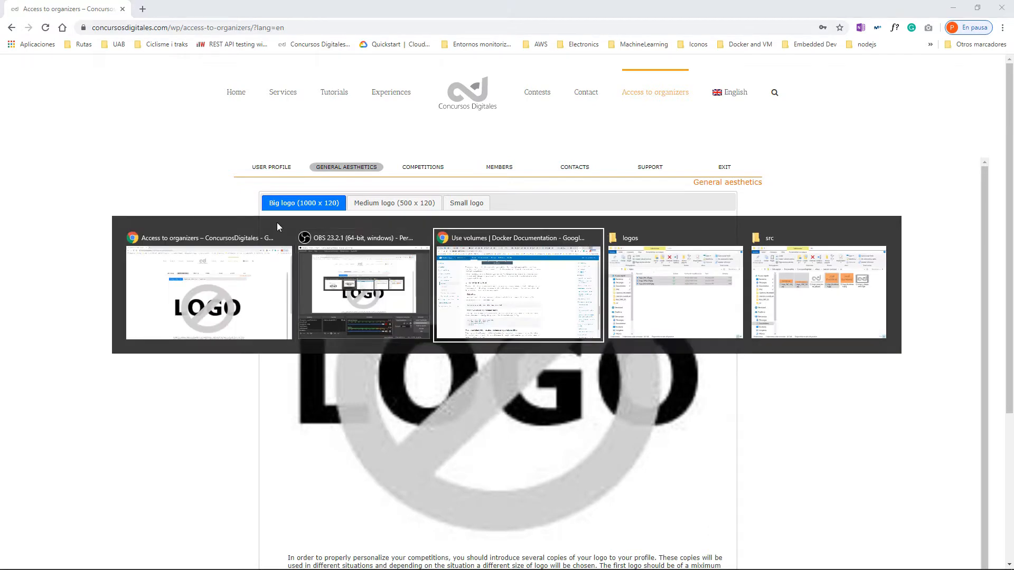
key("alt+Tab")
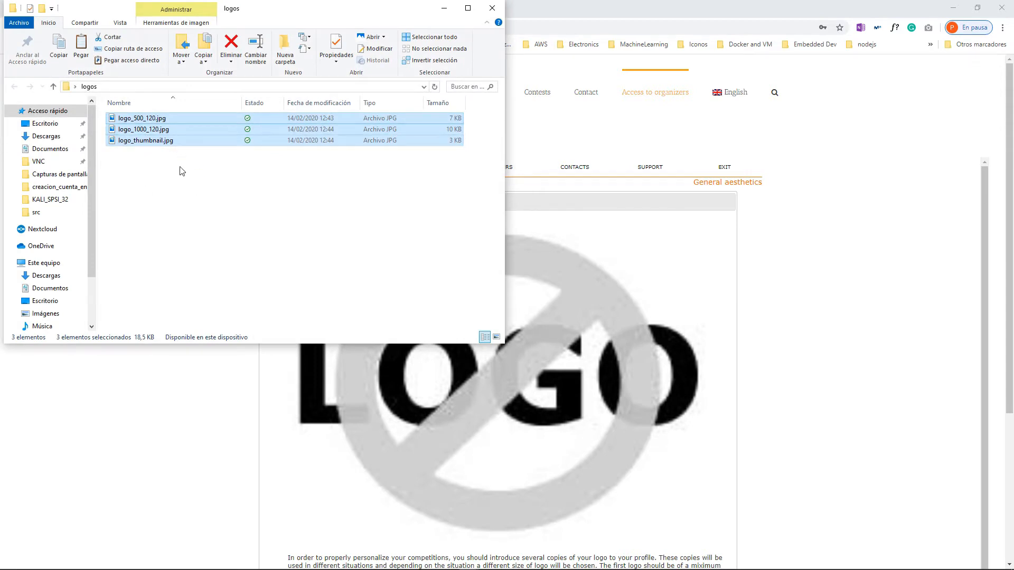
left_click(220, 191)
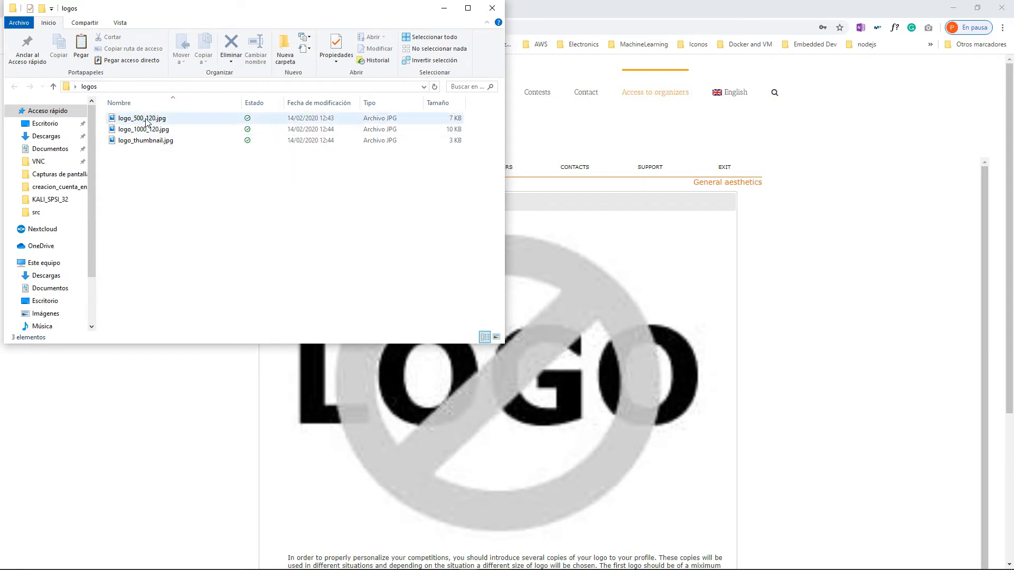
left_click(786, 270)
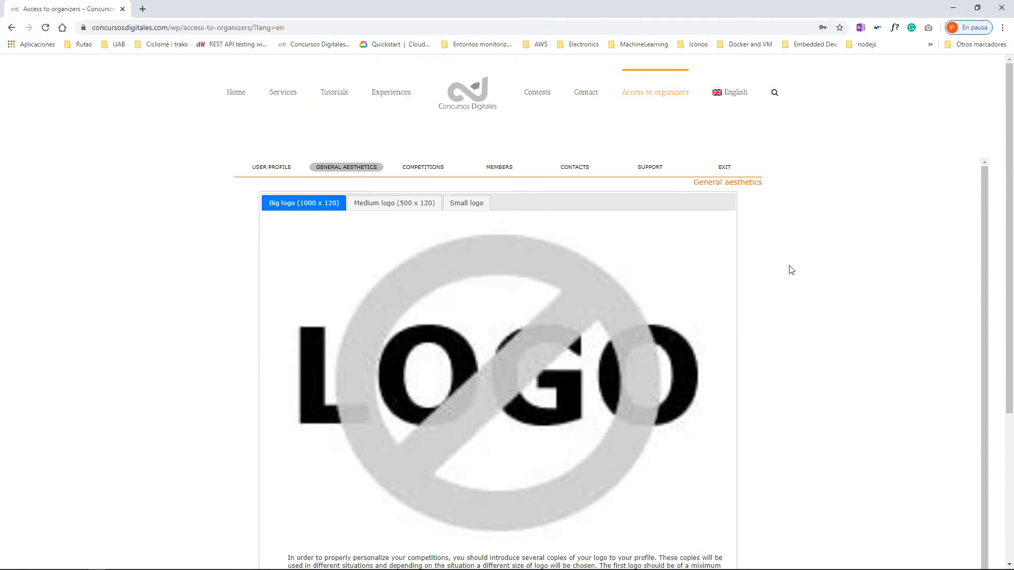
Upload logo_1000_120.jpg from the desktop's logos folder as the big logo.
scroll(245, 263, "down", 1)
scroll(177, 340, "down", 4)
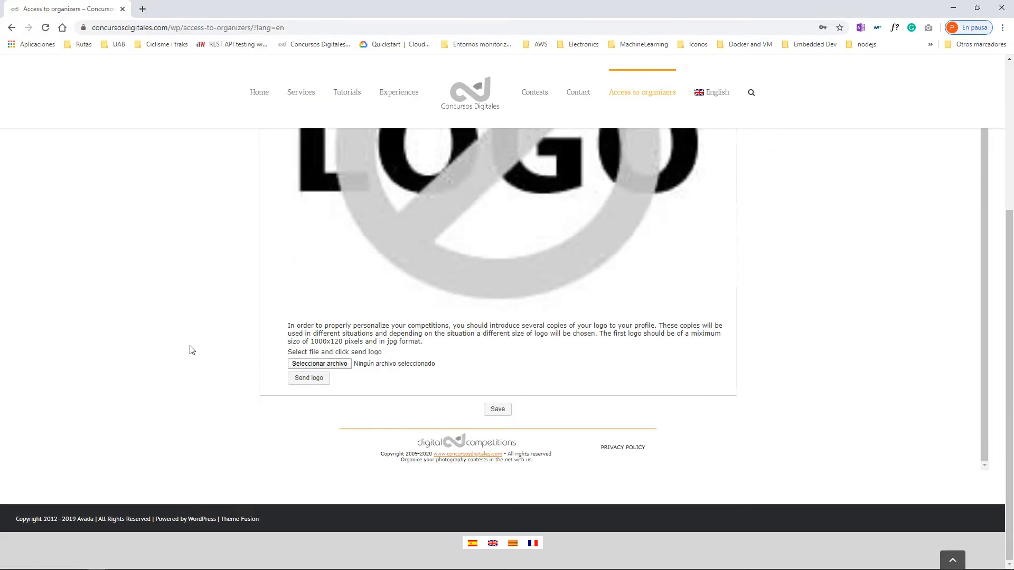
left_click(343, 363)
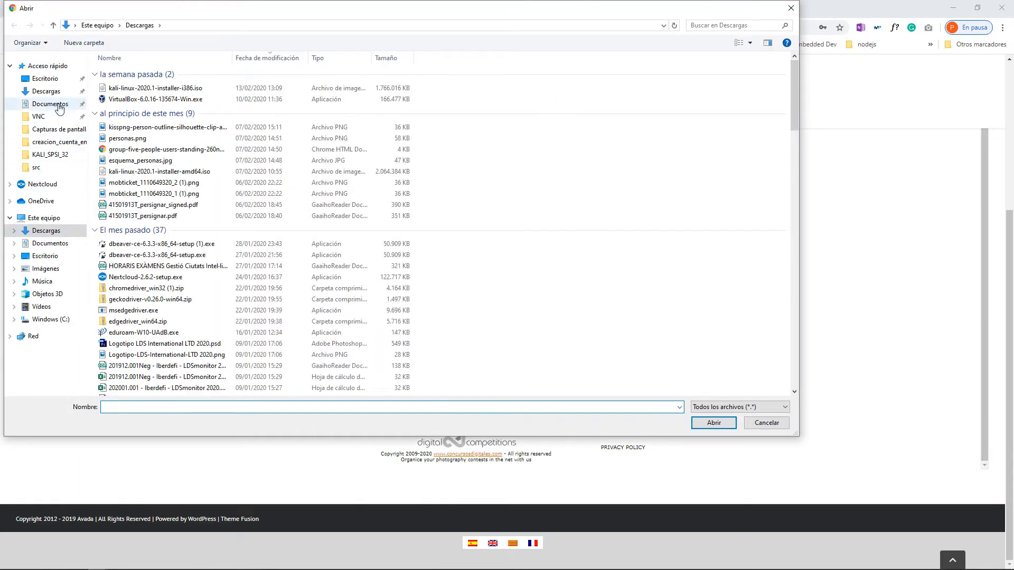
left_click(42, 83)
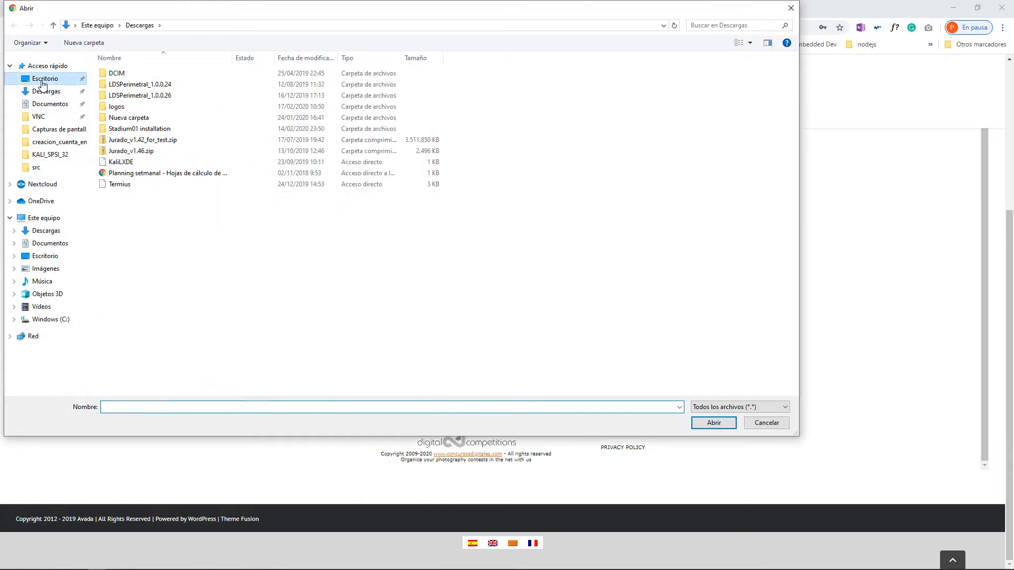
double_click(123, 107)
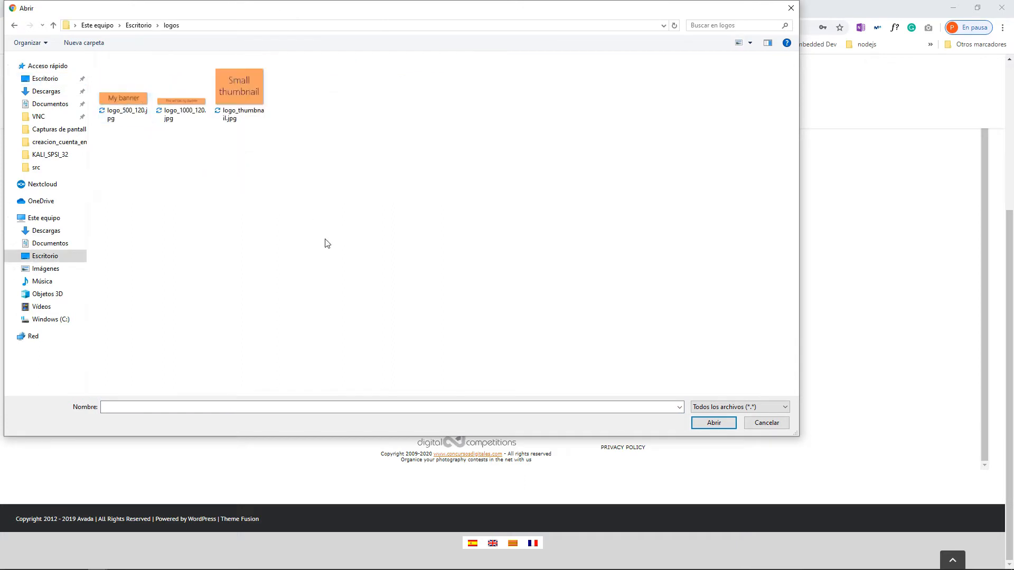
double_click(179, 105)
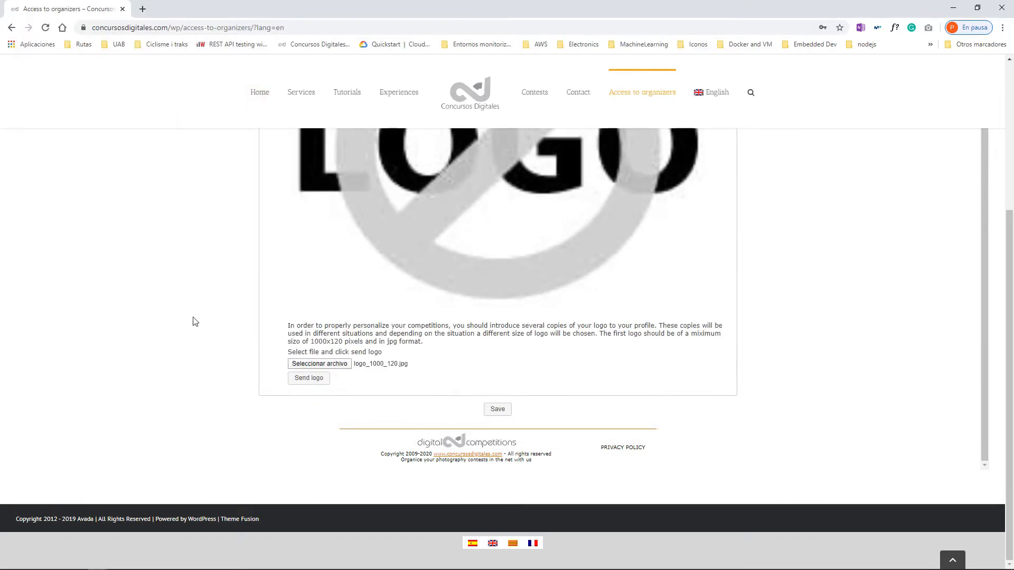
left_click(309, 378)
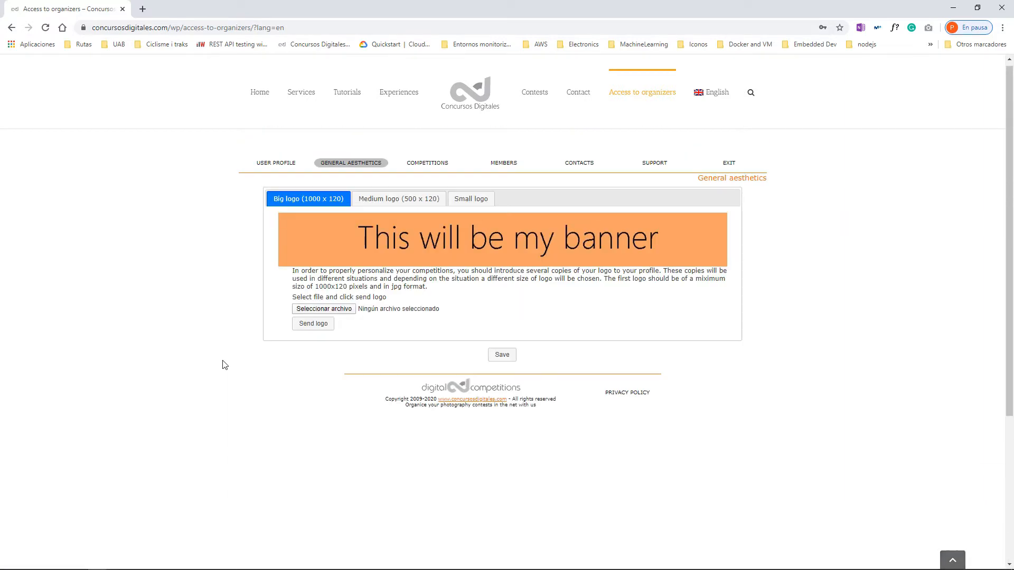
Upload logo_500_120.jpg as the medium logo.
left_click(390, 199)
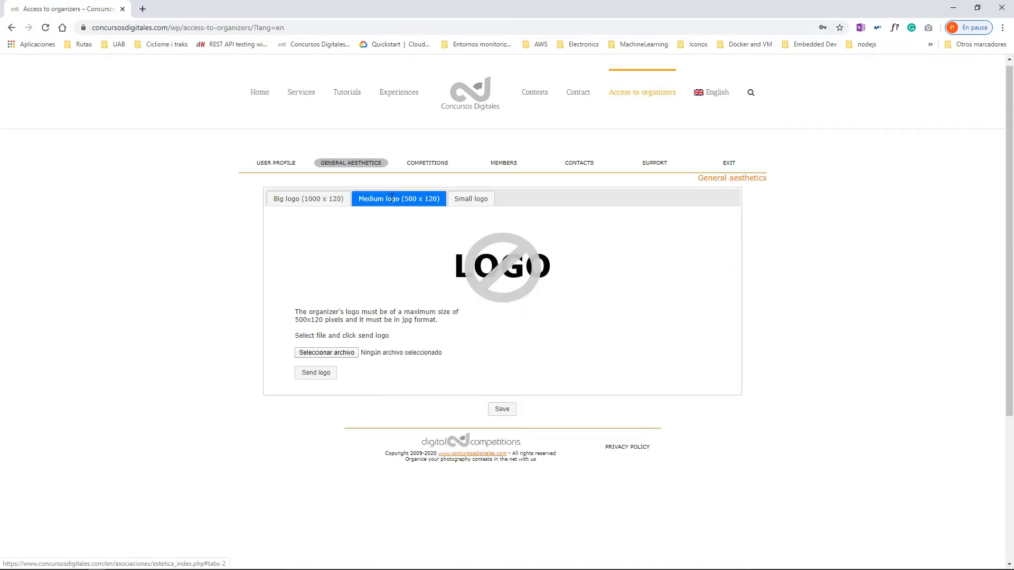
left_click(315, 352)
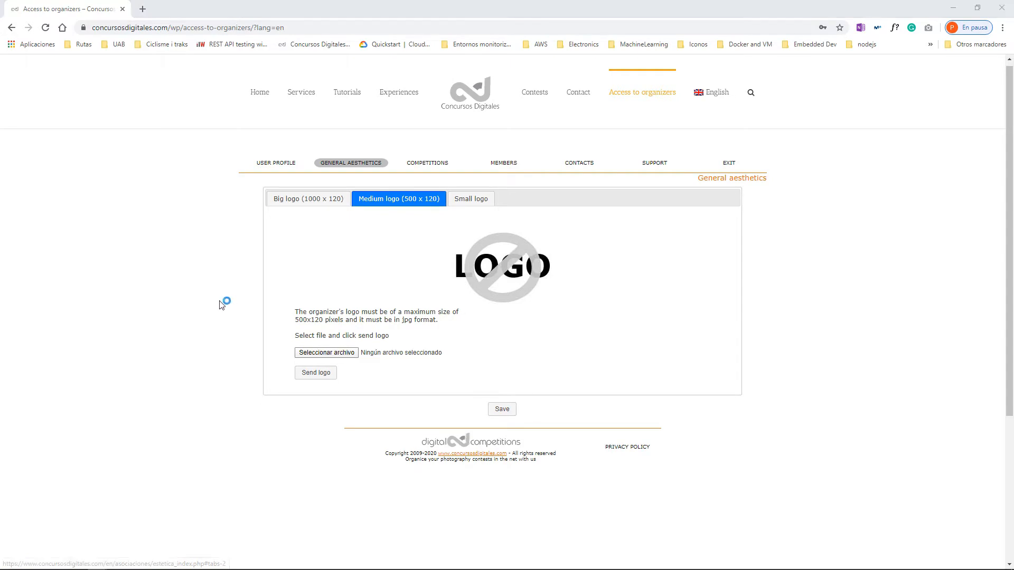
double_click(131, 90)
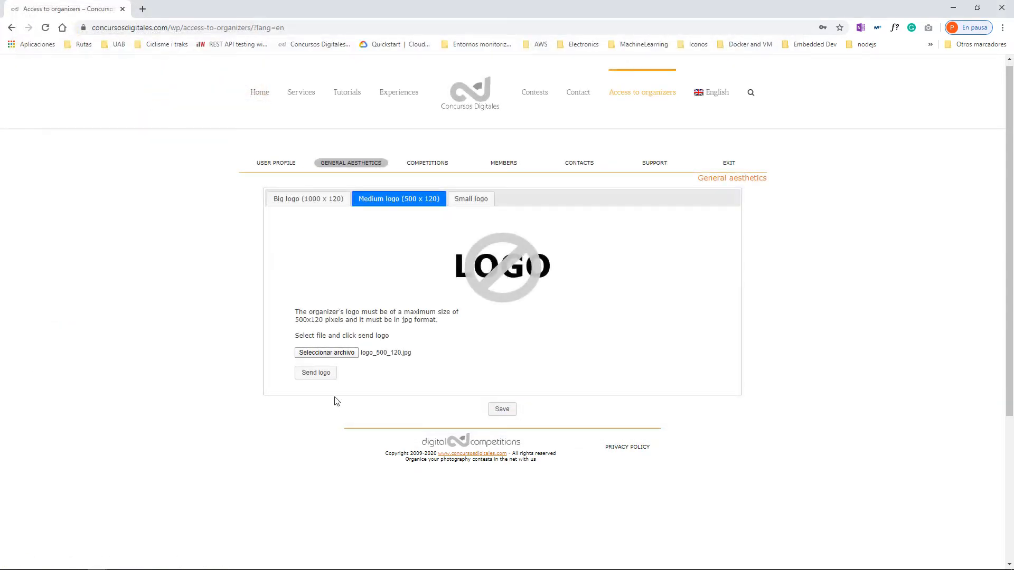
left_click(320, 375)
Upload logo_thumbnail.jpg as the small logo used for competition thumbnails.
left_click(481, 199)
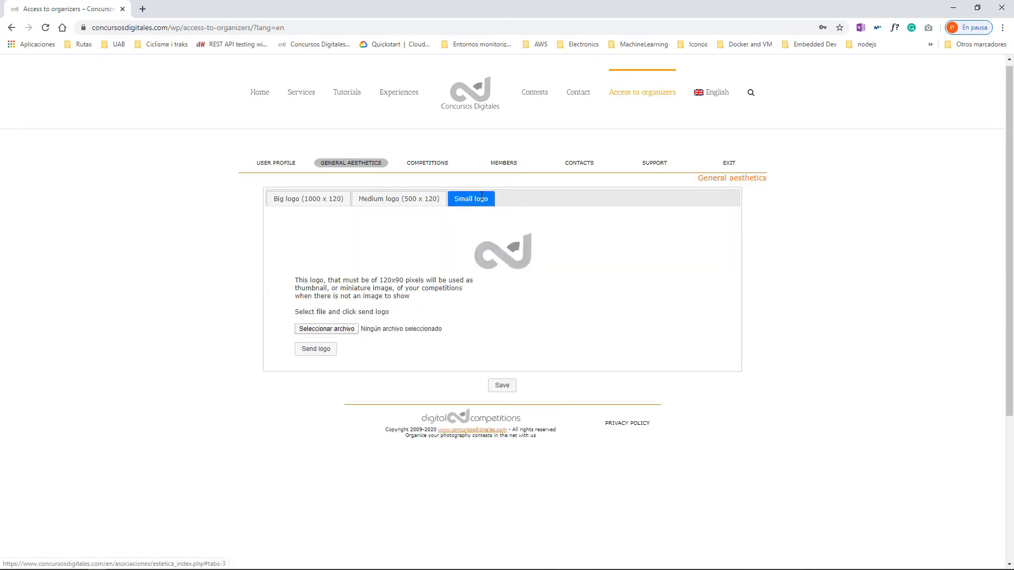
left_click(311, 334)
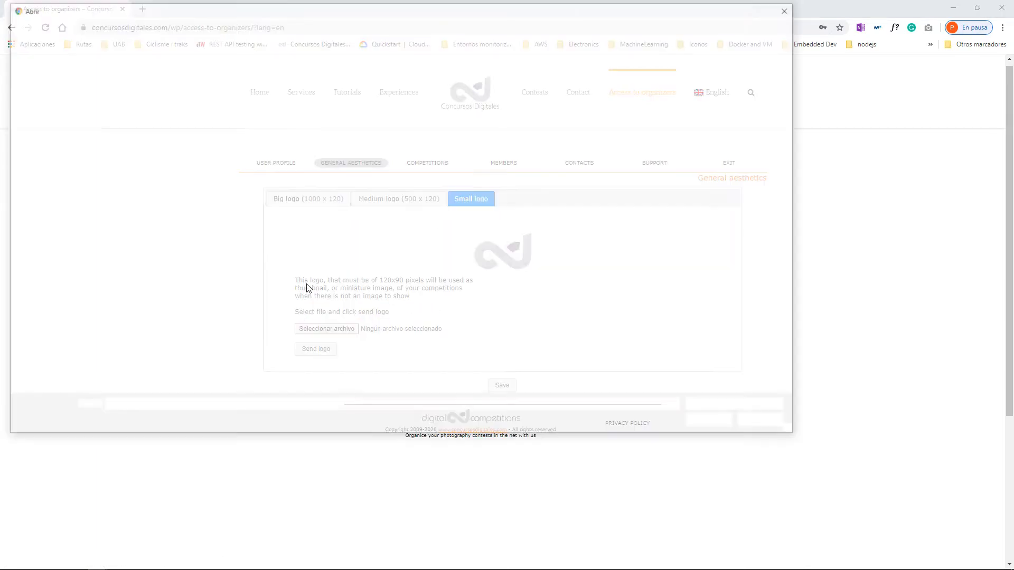
double_click(255, 78)
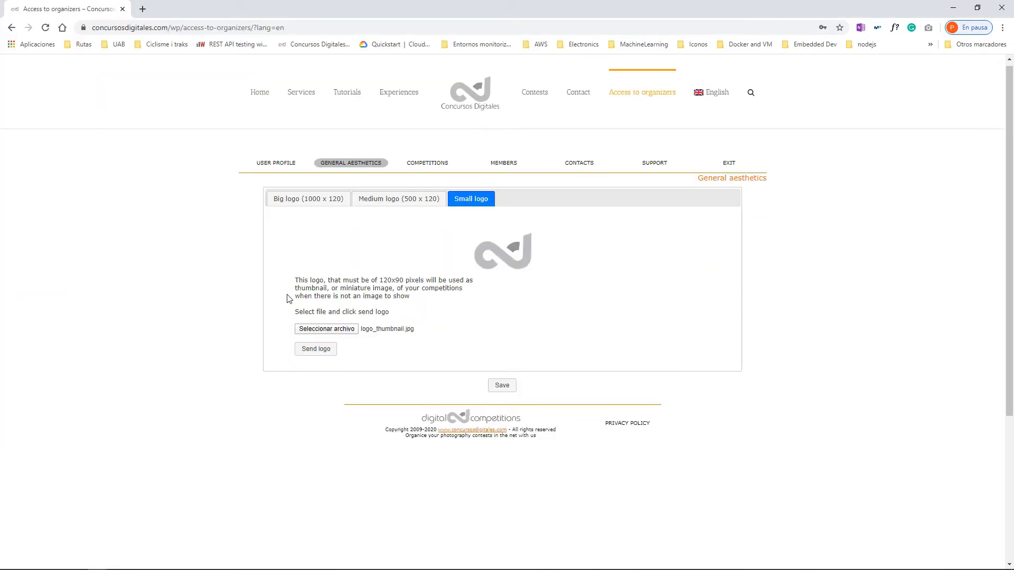
left_click(306, 350)
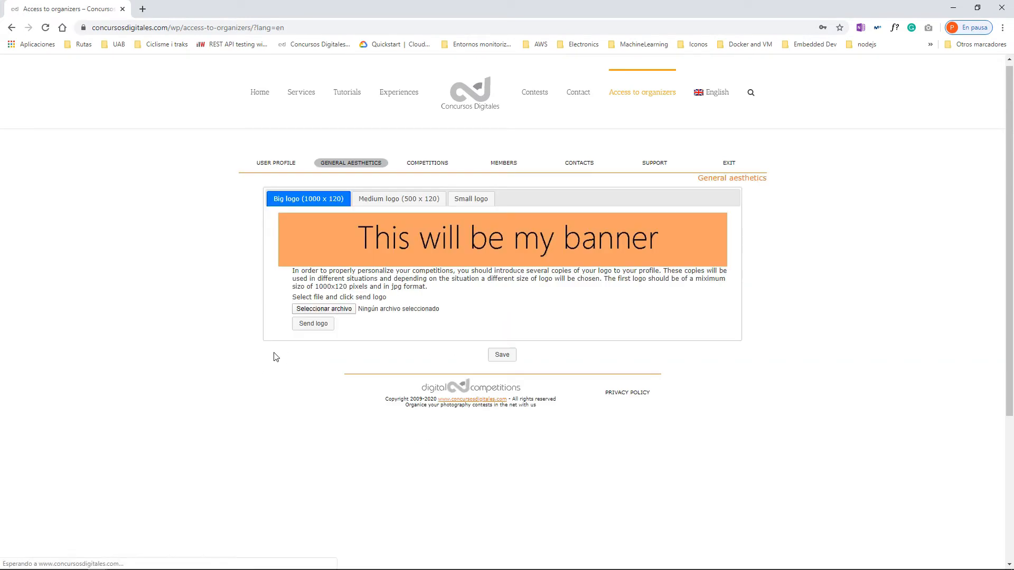
Check the uploaded medium and small logos and save the general aesthetics settings.
left_click(407, 198)
left_click(480, 197)
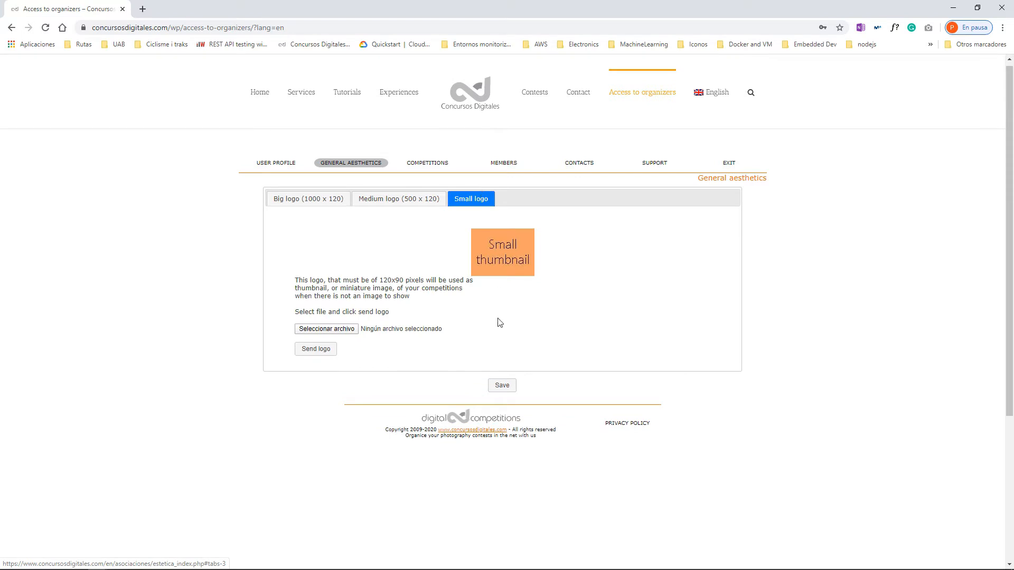
left_click(498, 385)
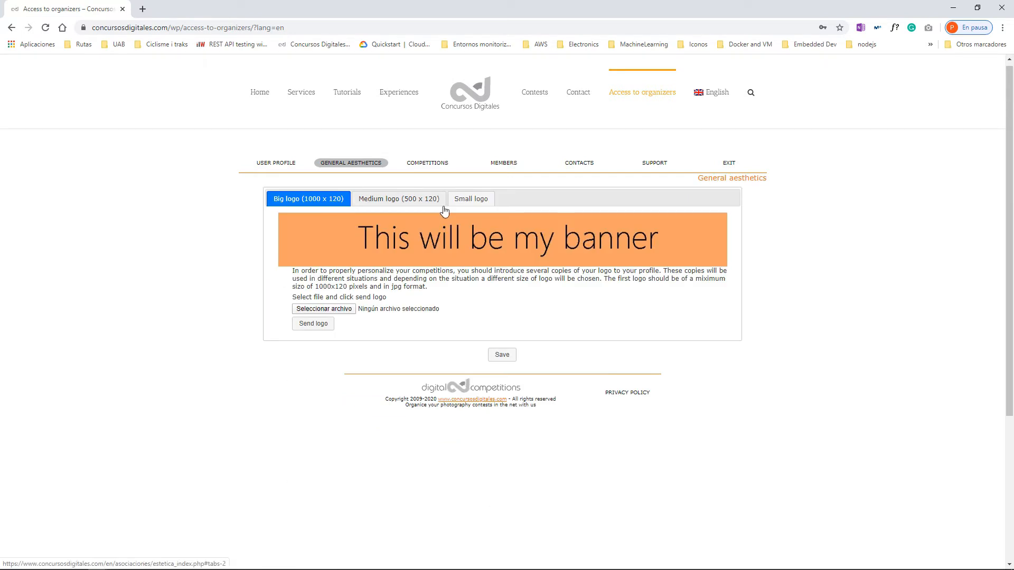
Create a new competition of the type Open competition with participation fee.
left_click(434, 164)
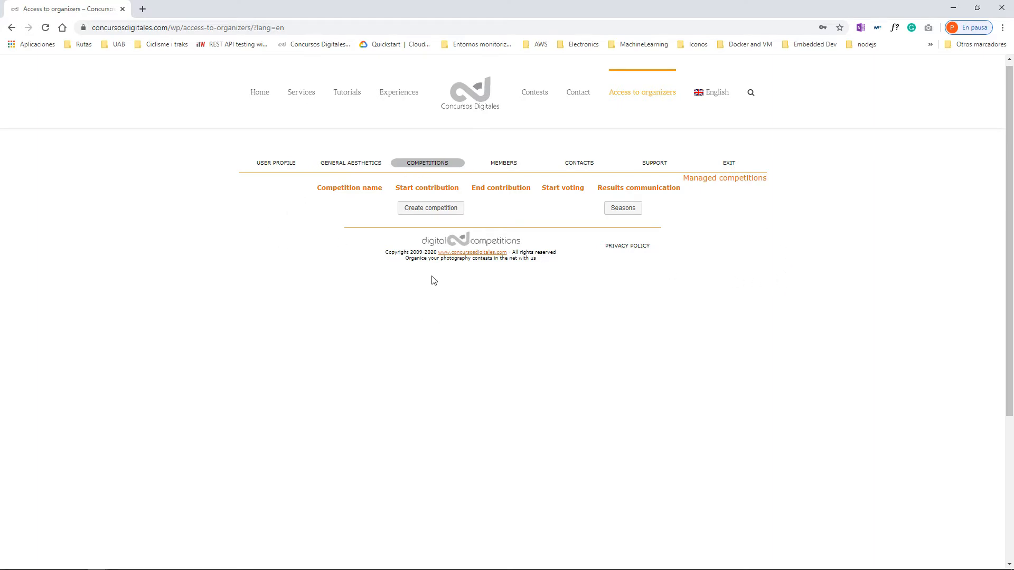
left_click(430, 209)
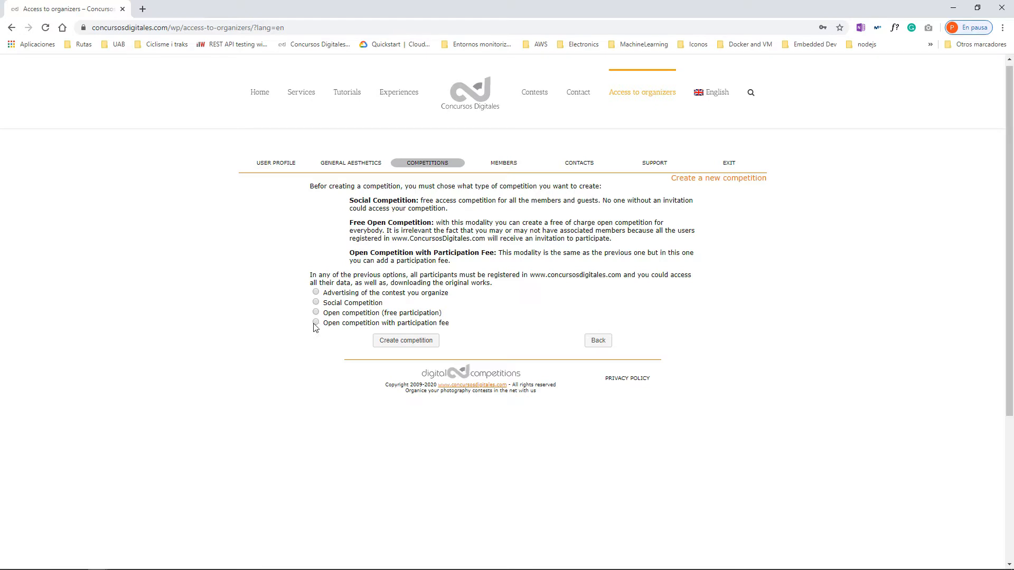
left_click(427, 345)
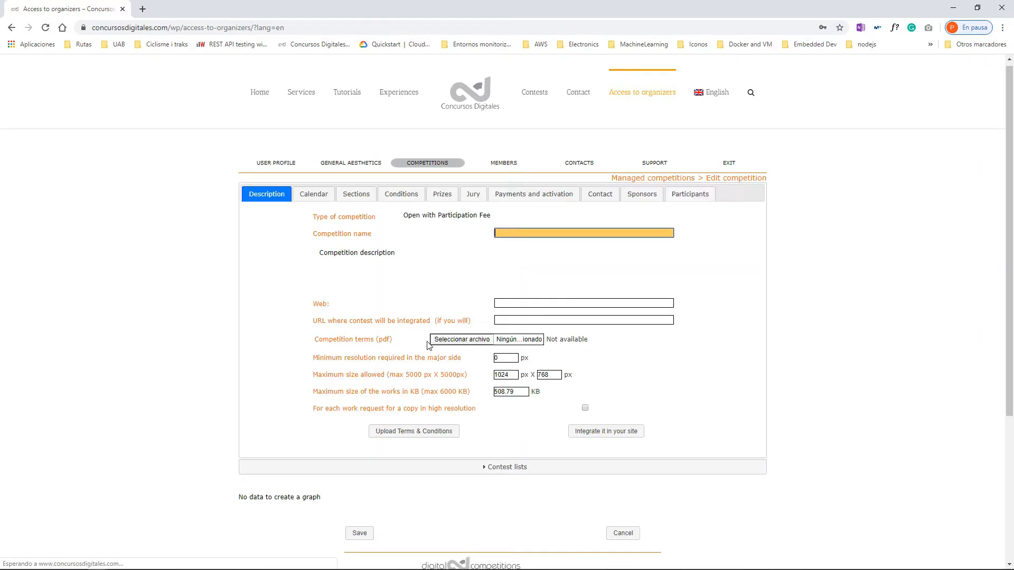
scroll(150, 299, "down", 1)
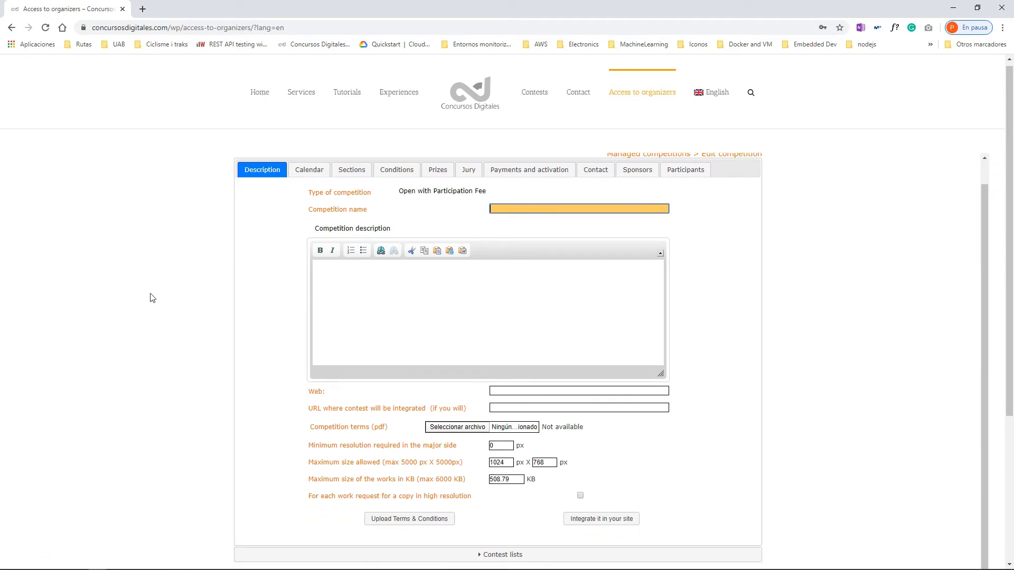
scroll(152, 299, "up", 1)
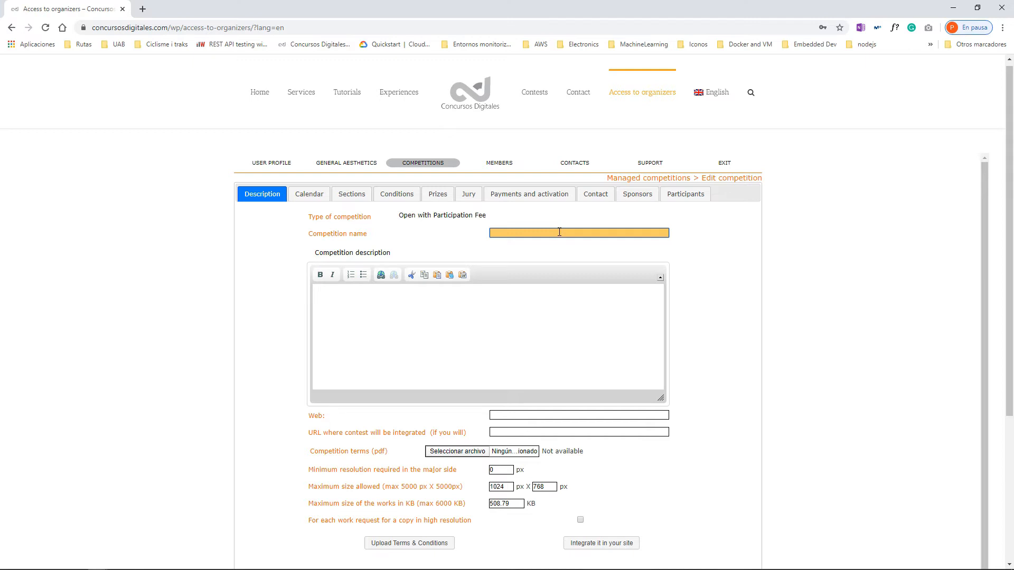
Enter "My first contest" as the competition name.
type("My fo")
type("rst compe")
key("BackSpace")
key("BackSpace")
key("BackSpace")
key("BackSpace")
key("BackSpace")
key("BackSpace")
key("BackSpace")
key("BackSpace")
key("BackSpace")
type("ntes")
Examine the remaining description fields: web address, integration URL, competition terms, image resolution and file size limits.
scroll(360, 316, "down", 1)
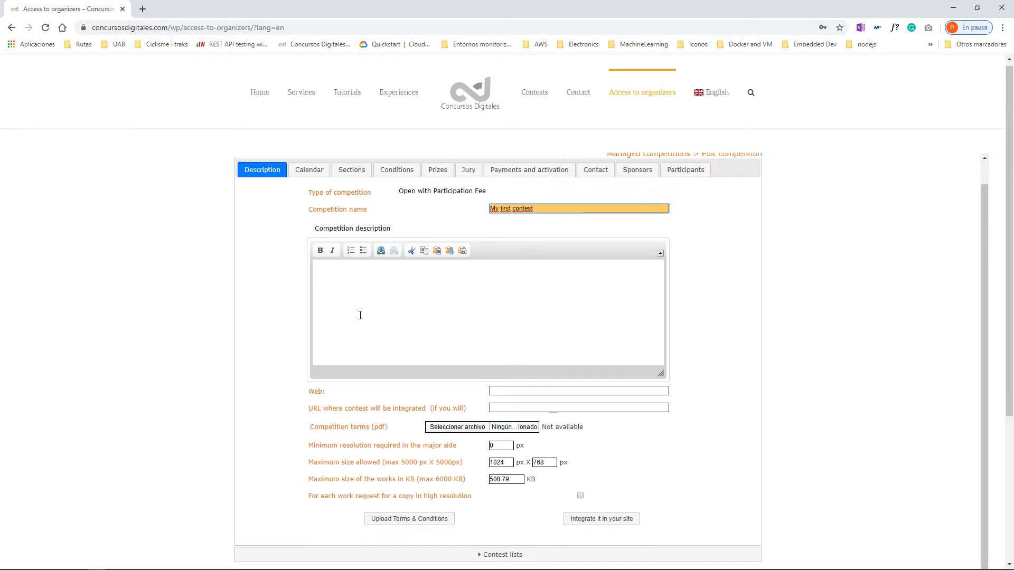
left_click(555, 391)
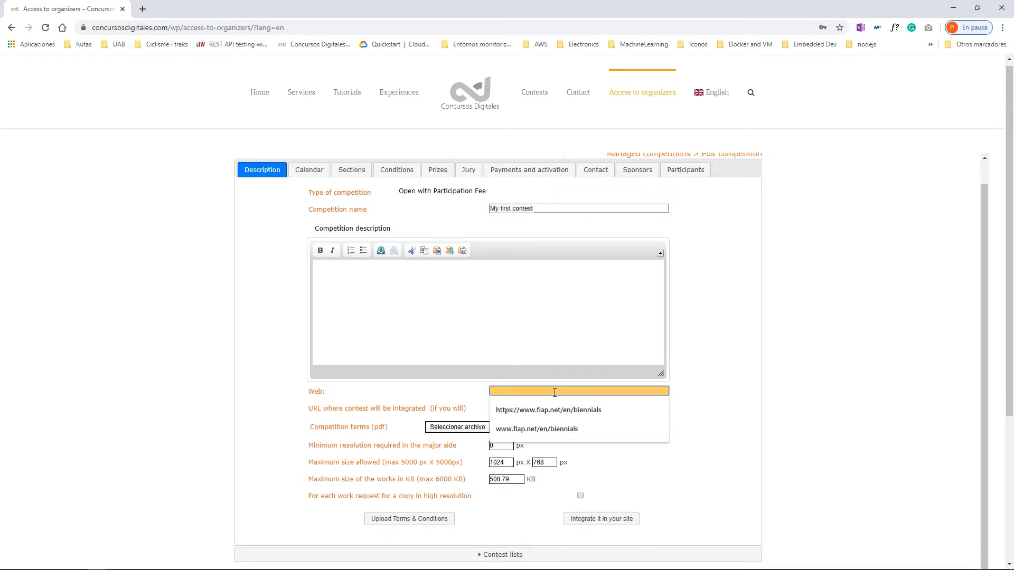
left_click(756, 399)
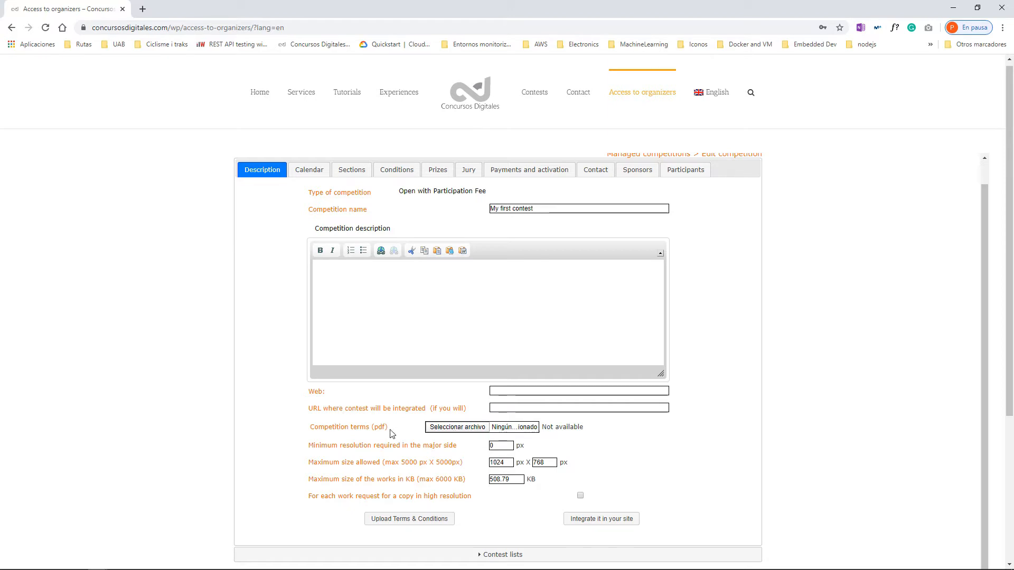
scroll(259, 421, "down", 4)
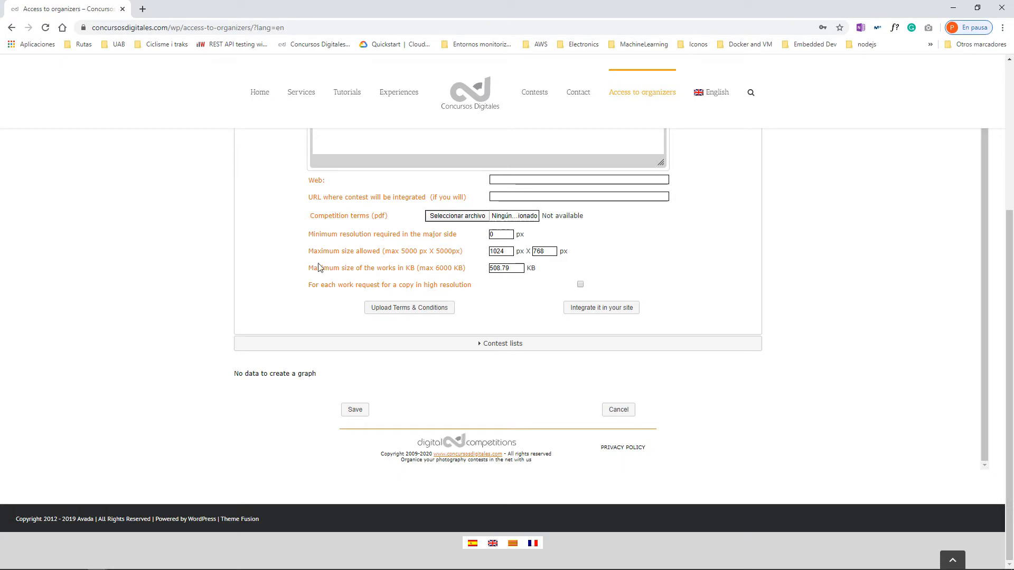
scroll(280, 264, "up", 1)
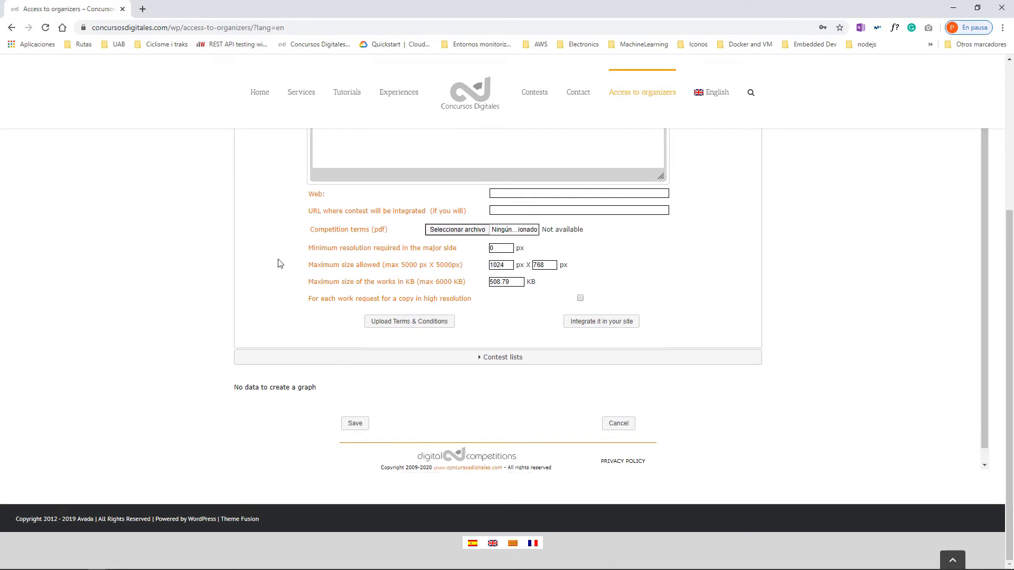
scroll(271, 264, "up", 4)
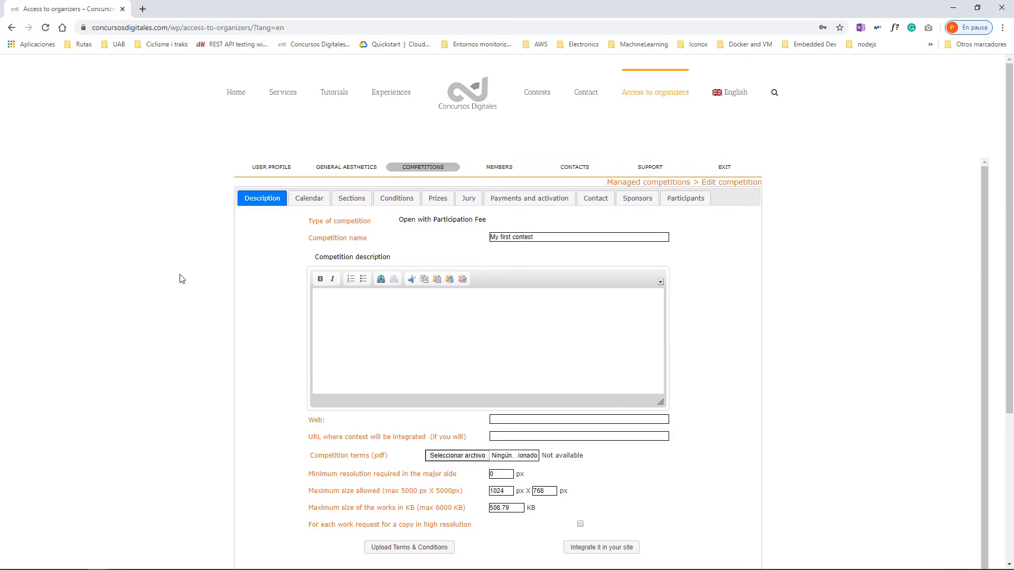
Set the competition's contribution period to begin on 16/02/2020 and end on 20/02/2020.
left_click(311, 201)
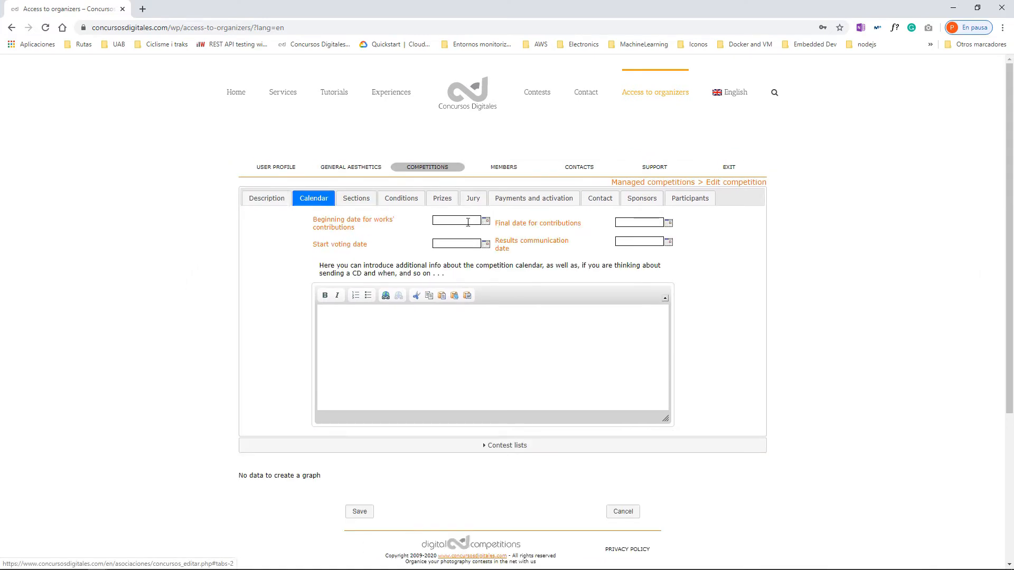
left_click(485, 222)
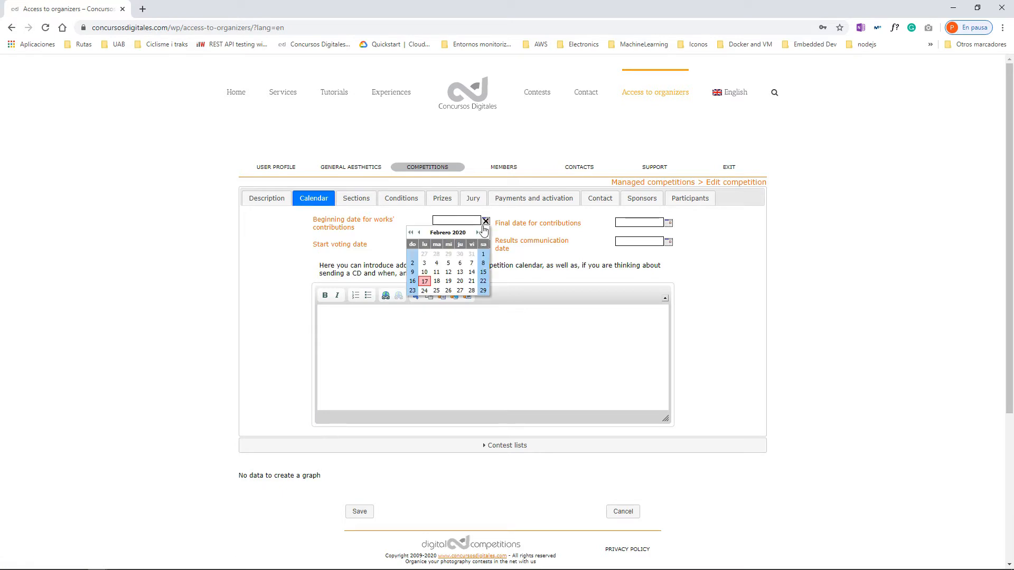
left_click(416, 284)
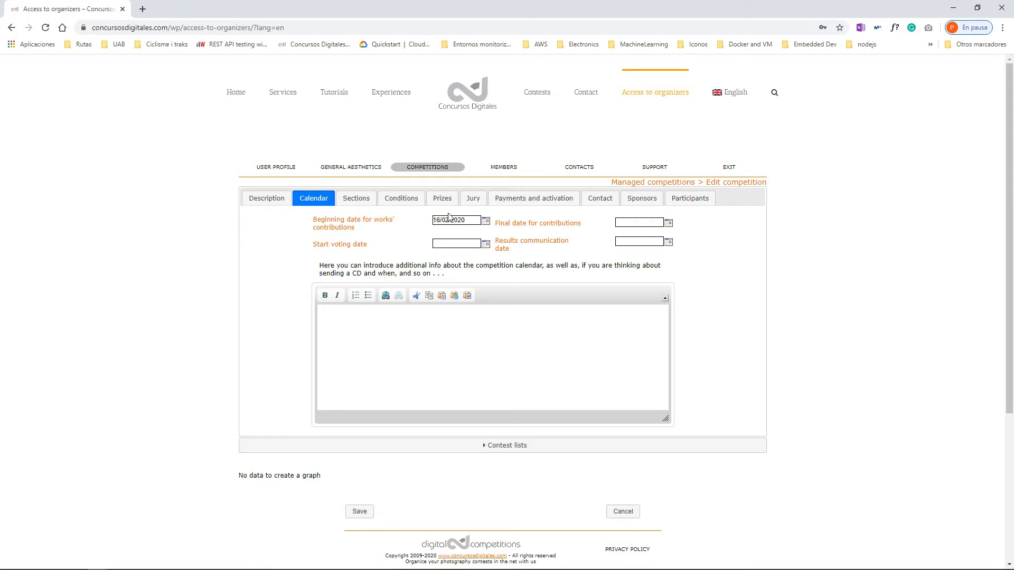
left_click(669, 223)
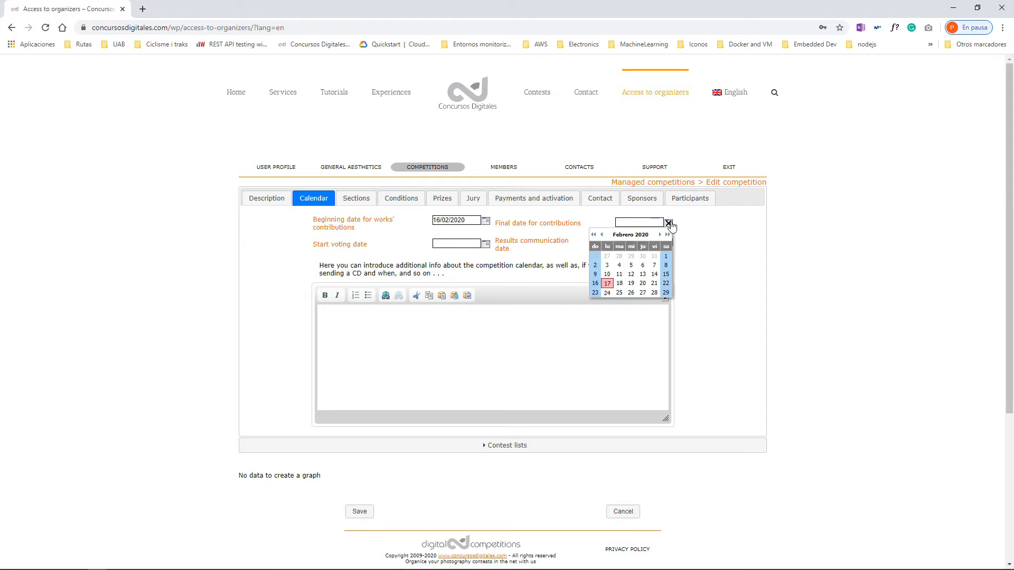
left_click(644, 283)
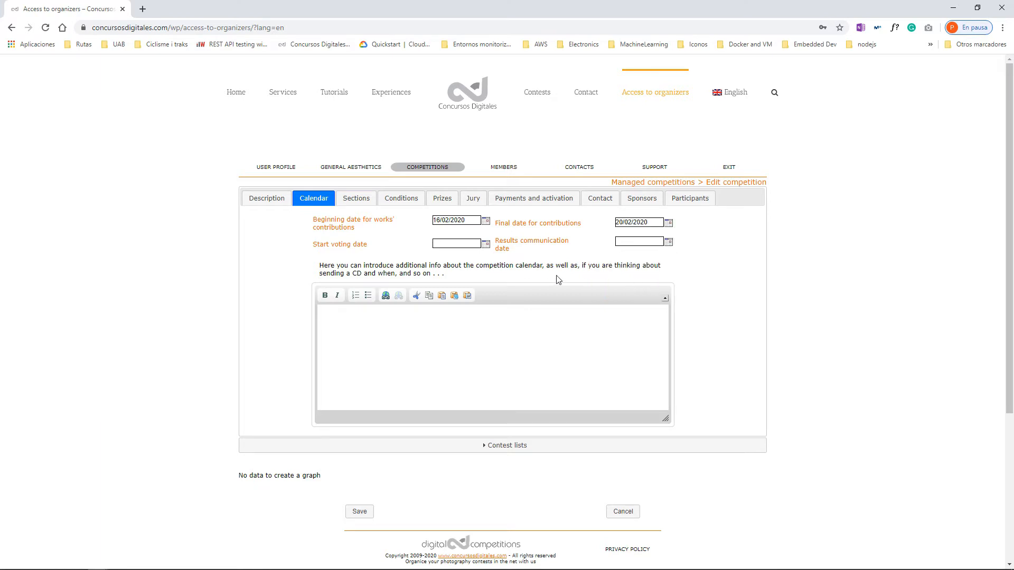
Set the start voting date to 24/02/2020 and the results communication date to 28/02/2020.
left_click(485, 244)
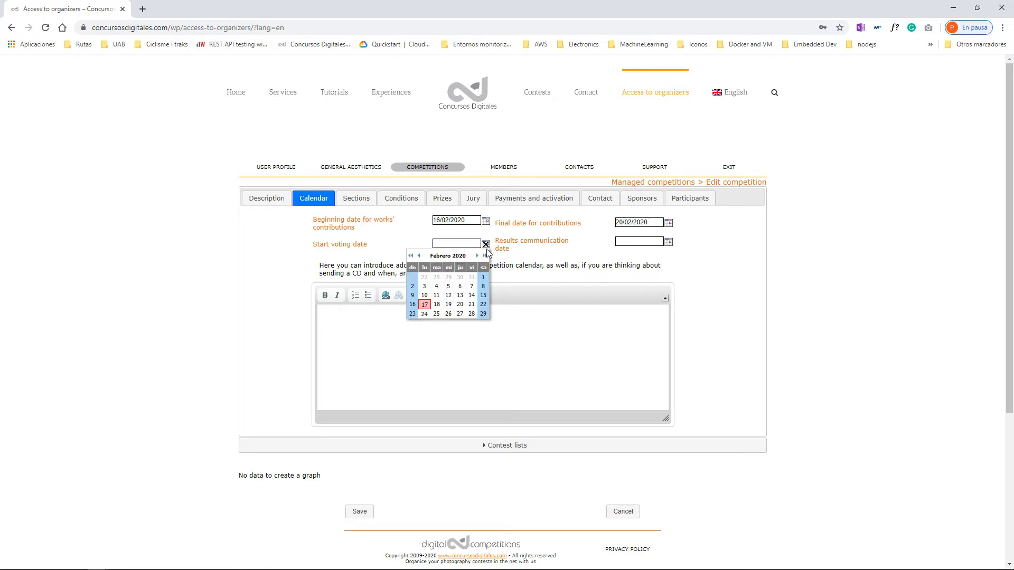
left_click(424, 314)
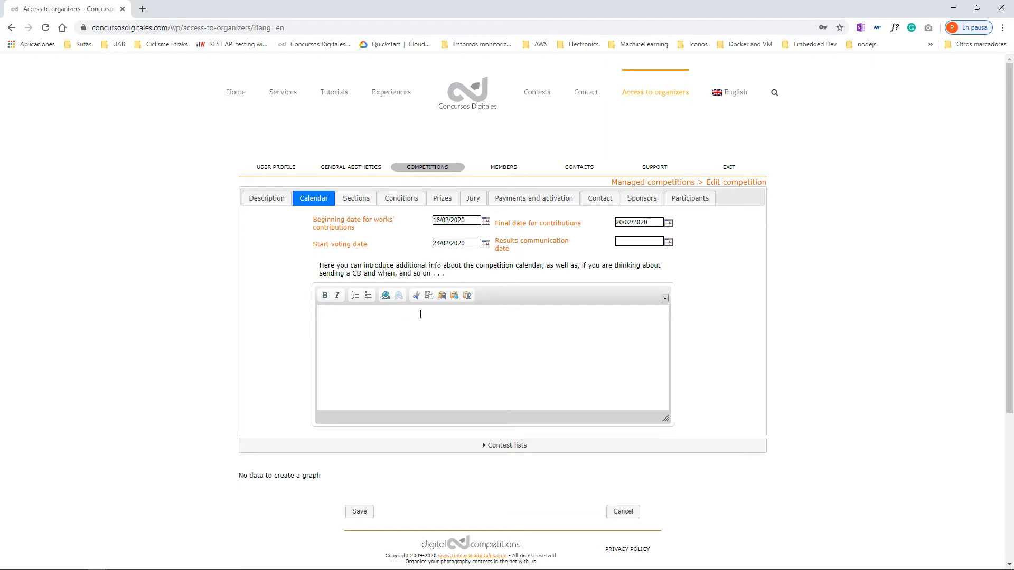
left_click(668, 241)
left_click(654, 311)
scroll(334, 340, "down", 3)
scroll(338, 334, "up", 2)
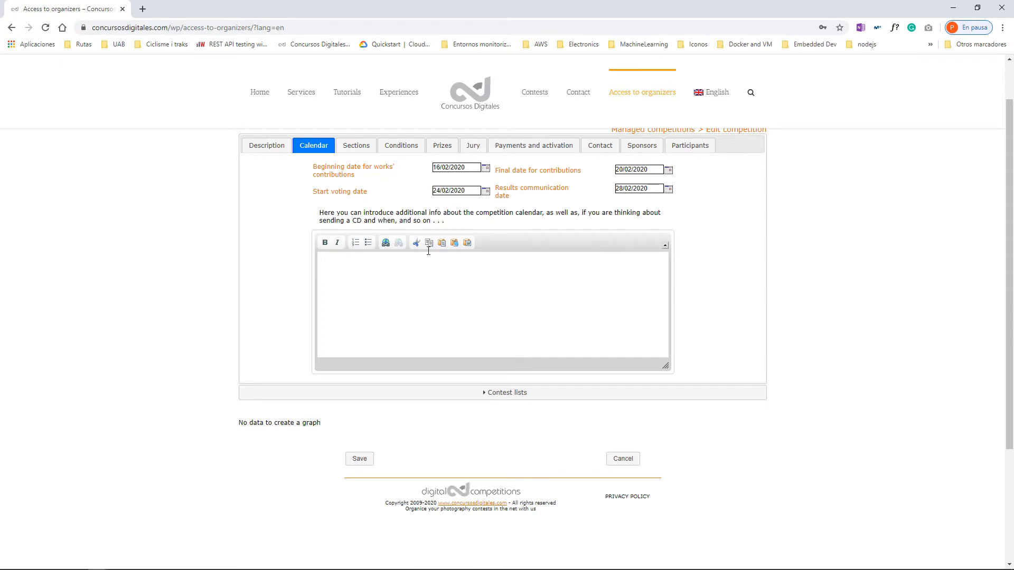
Open the competition's existing section A for editing and name it "Black and white open".
left_click(363, 145)
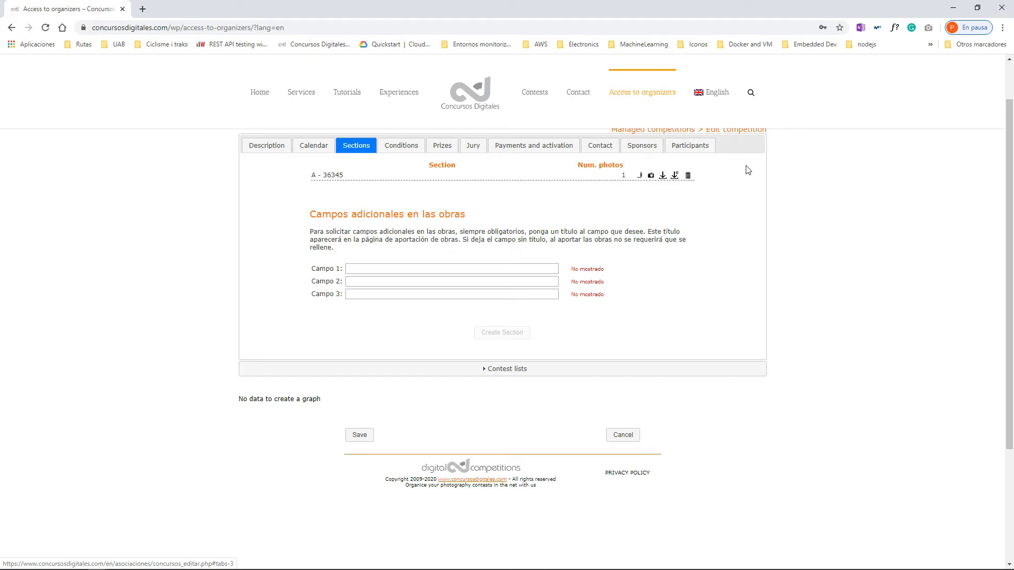
left_click(639, 177)
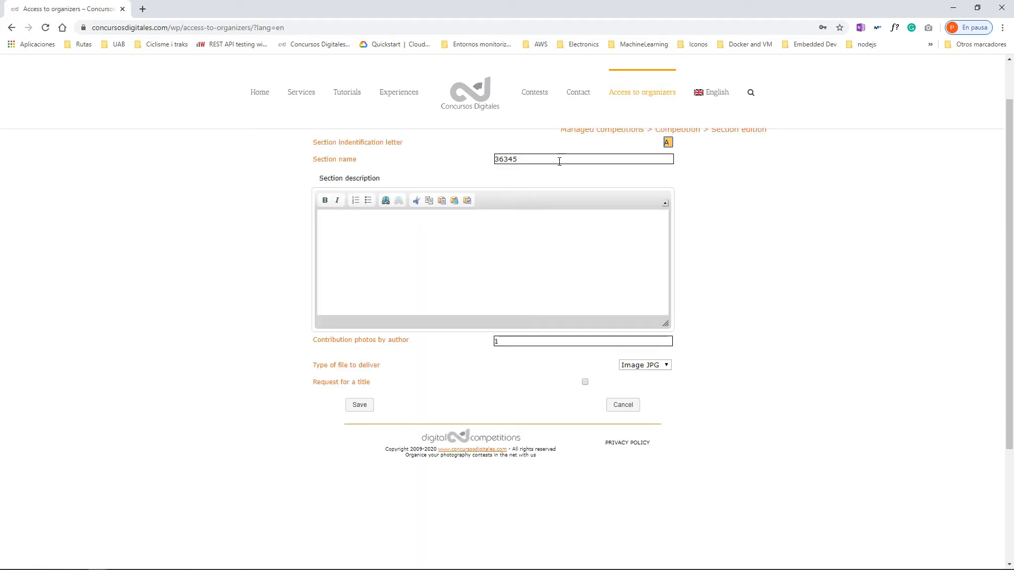
key("Tab")
left_click(453, 165)
double_click(546, 155)
type("Bla")
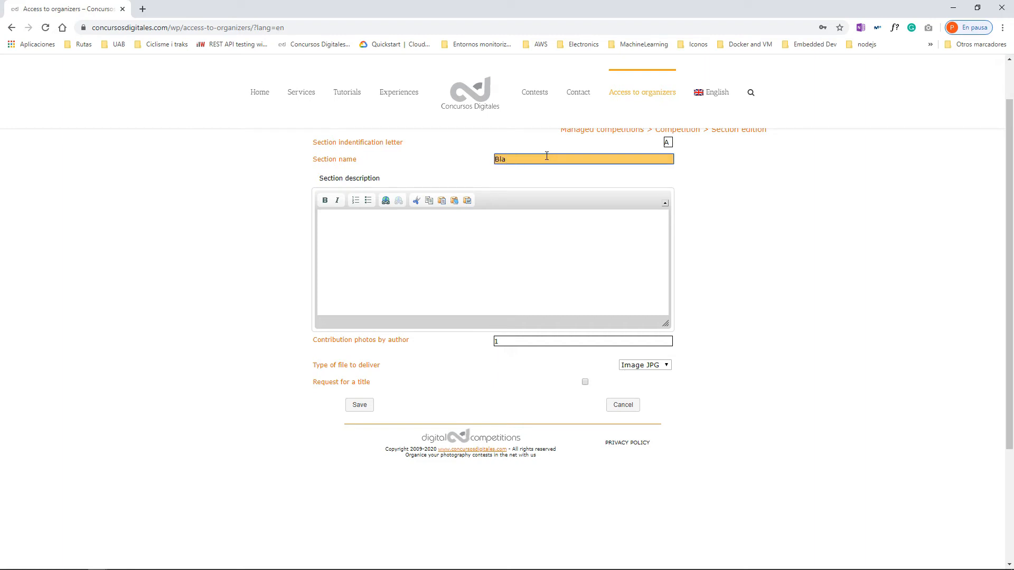
type("ck and white bopen")
Set the contribution photos by author to 2 for this section and save it.
left_click(533, 289)
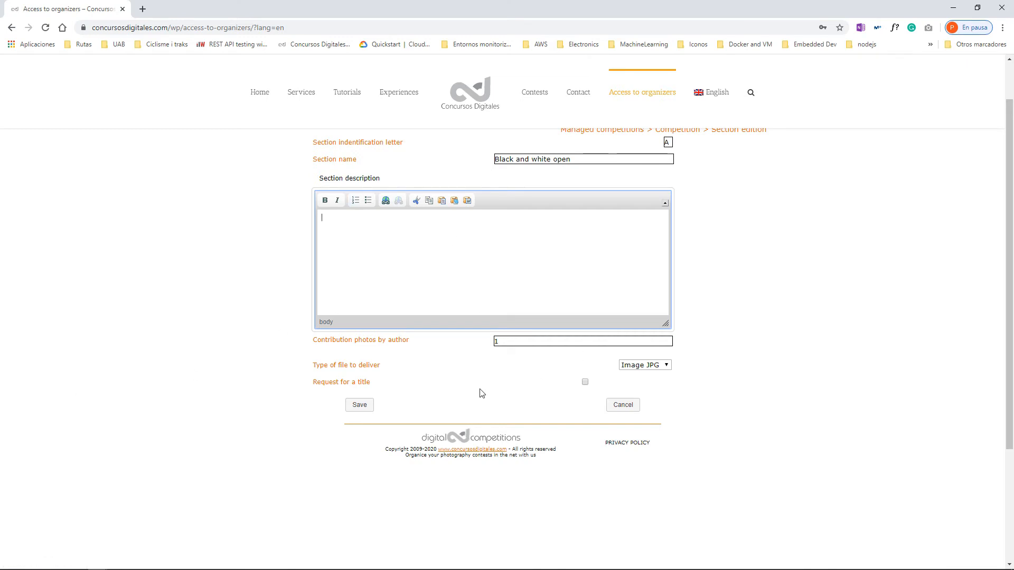
left_click(512, 340)
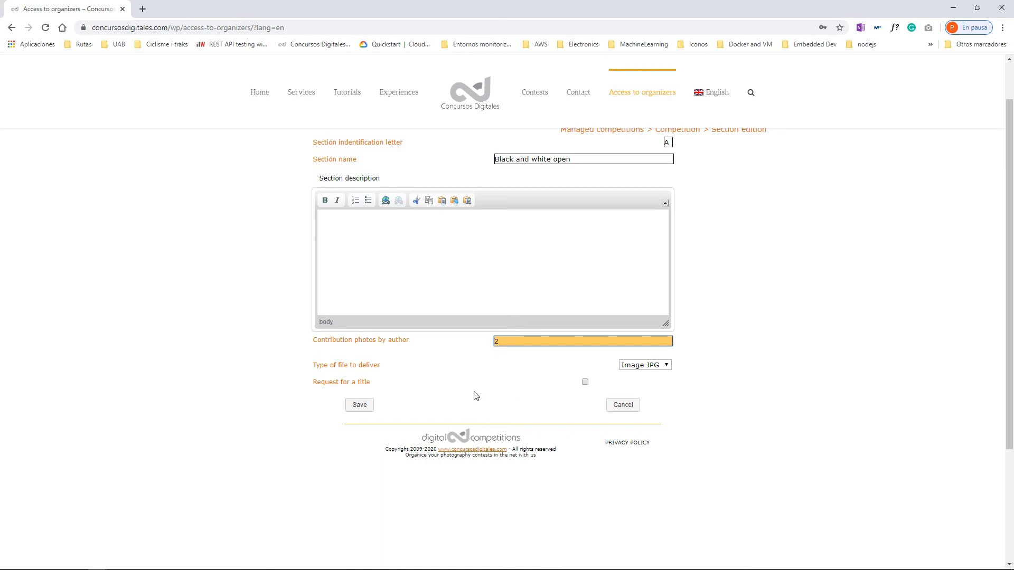
left_click(359, 405)
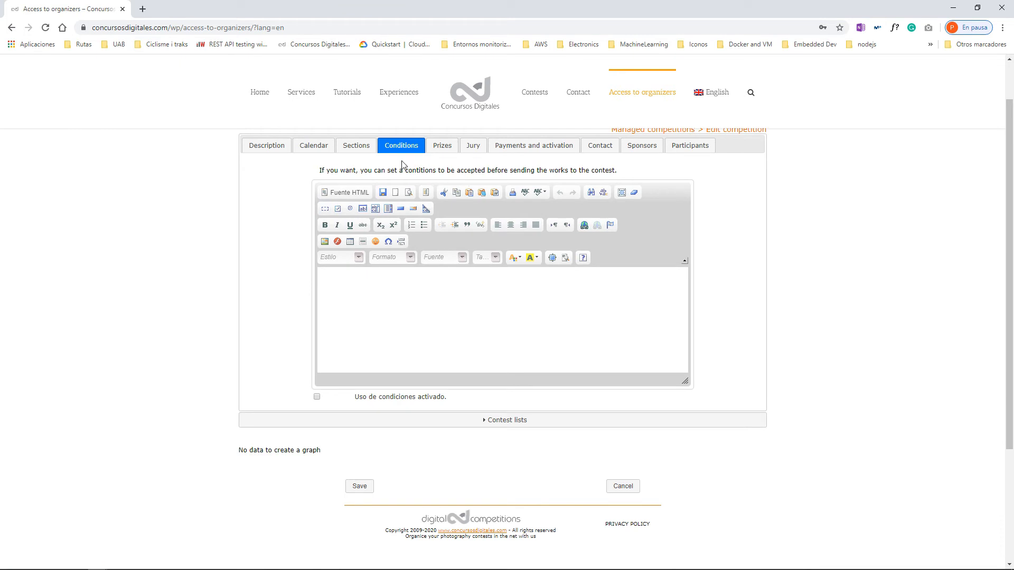
Create a second section, B, named "Color open" with 2 contribution photos by author, and save it.
left_click(358, 146)
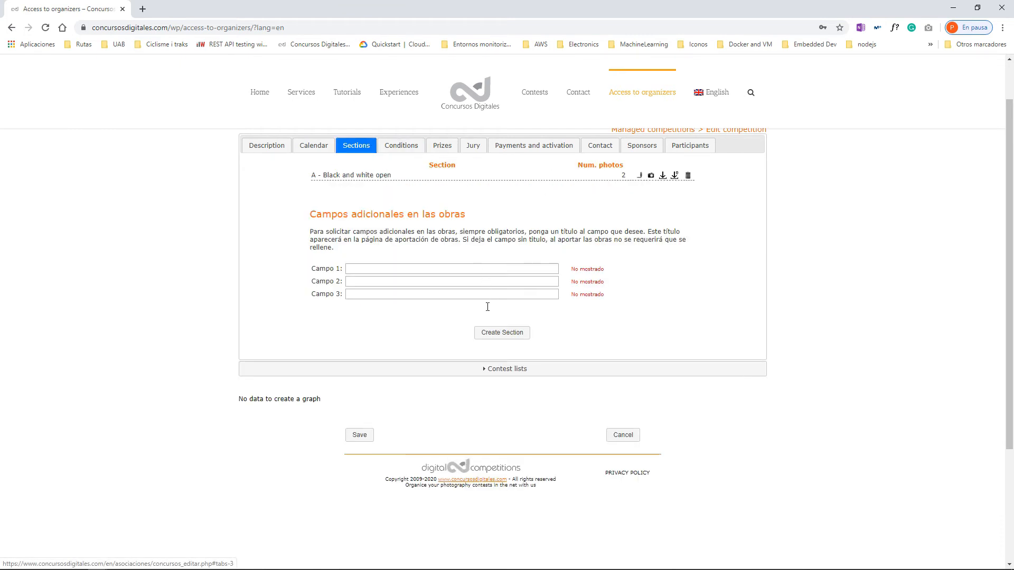
left_click(489, 336)
triple_click(597, 159)
type("Color open")
left_click(667, 143)
double_click(540, 341)
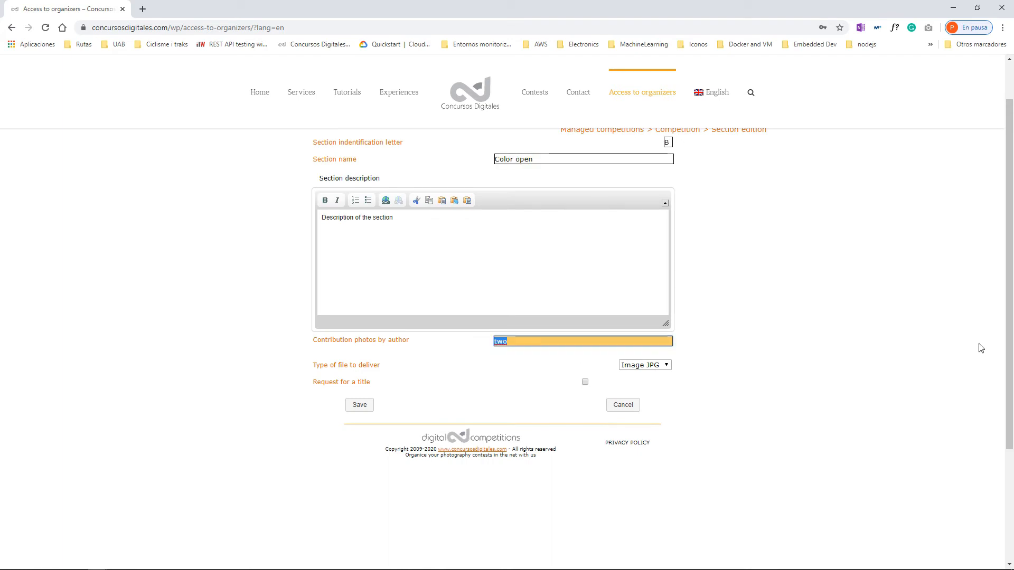
type("2")
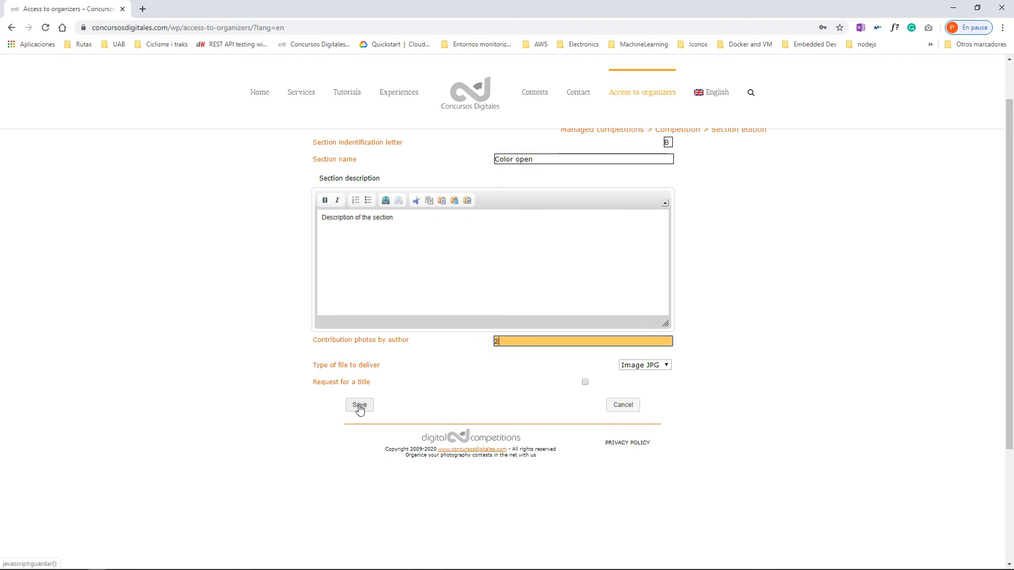
left_click(359, 407)
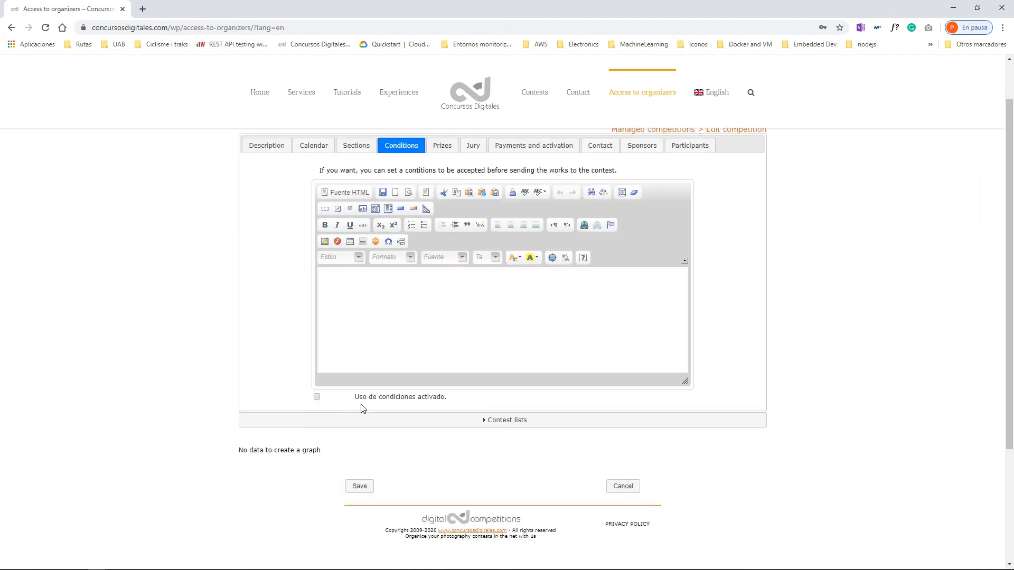
Review the competition's section list and examine its conditions, prizes and jury voting settings.
left_click(351, 144)
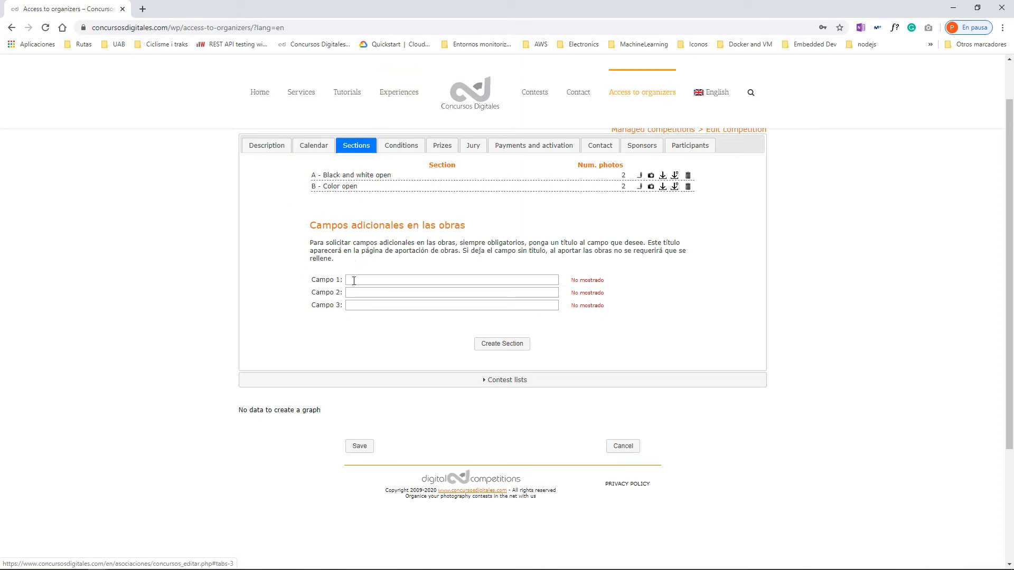
left_click(397, 156)
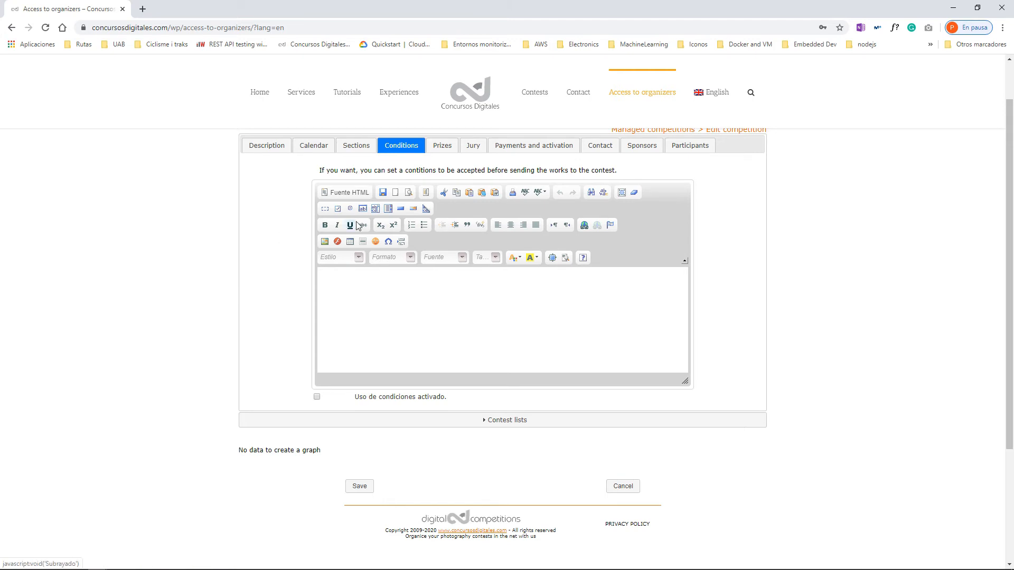
left_click(442, 153)
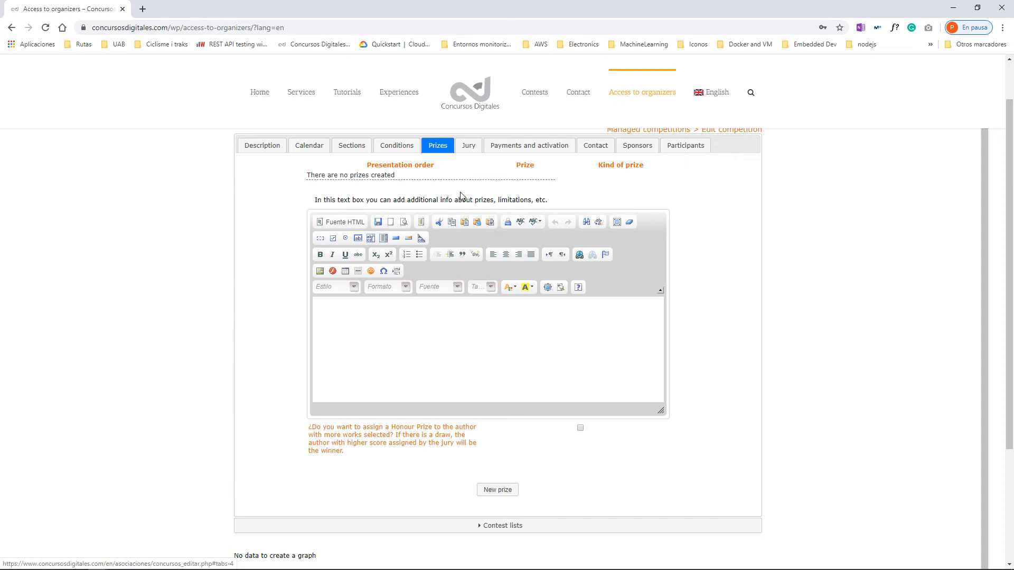
left_click(468, 146)
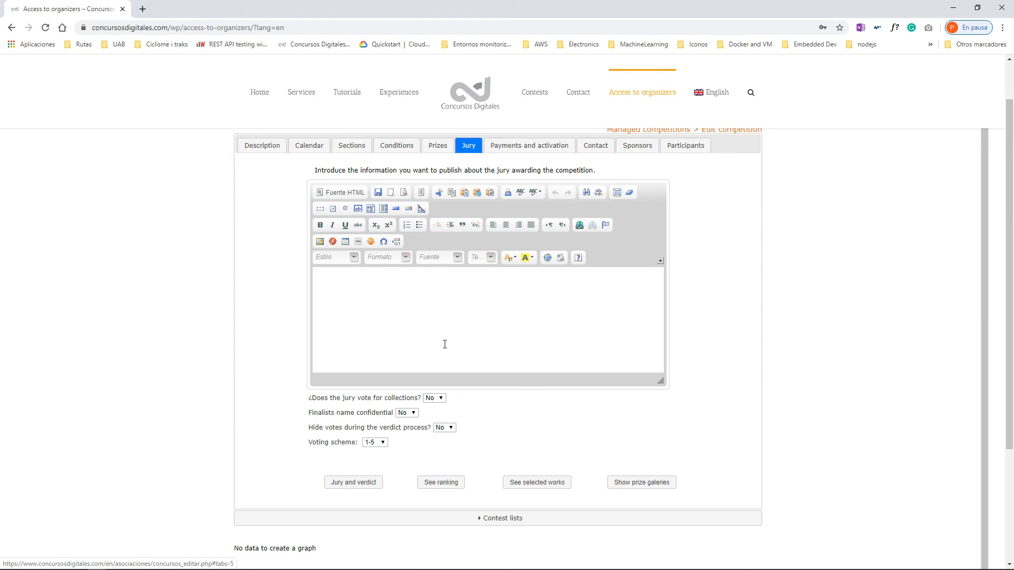
scroll(191, 256, "down", 1)
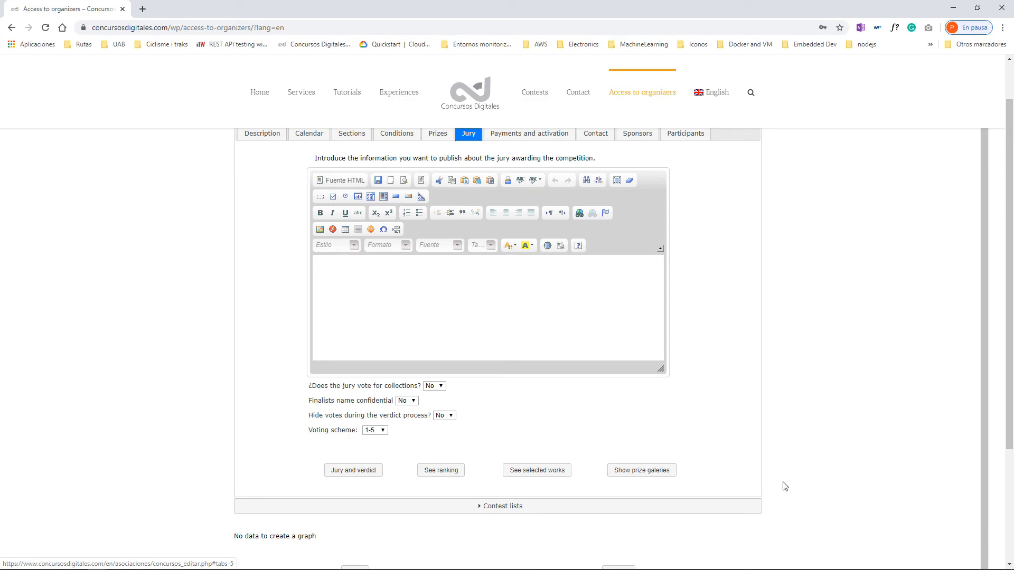
scroll(753, 396, "up", 1)
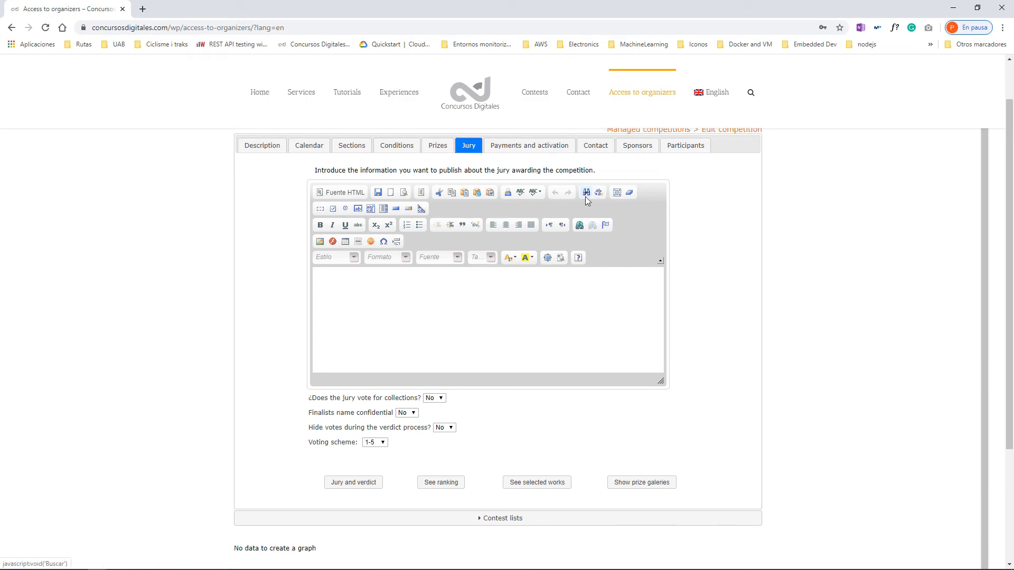
Examine the charges to participants: PayPal account, participation fee basis and amount, and additional products.
left_click(536, 148)
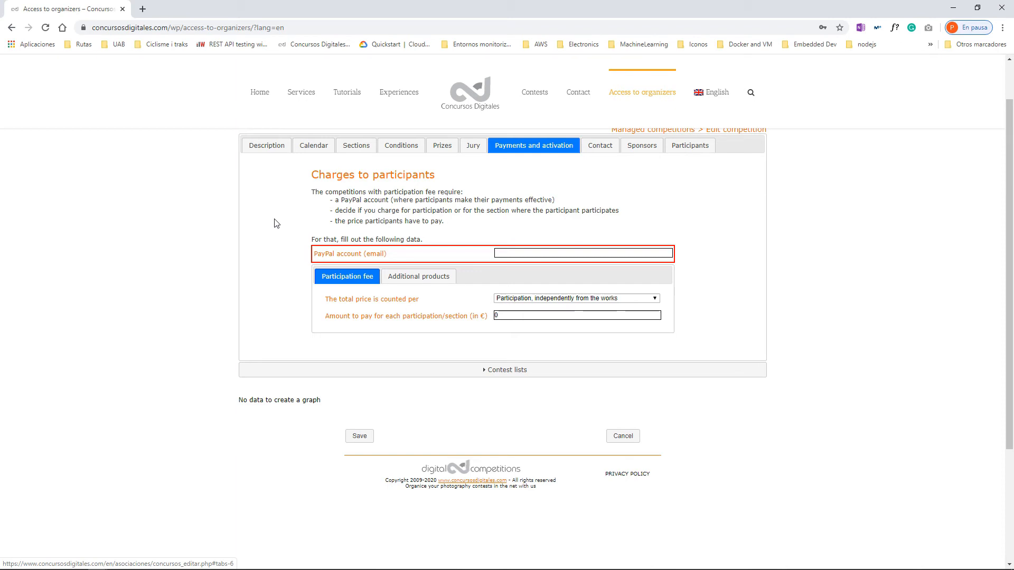
left_click(561, 253)
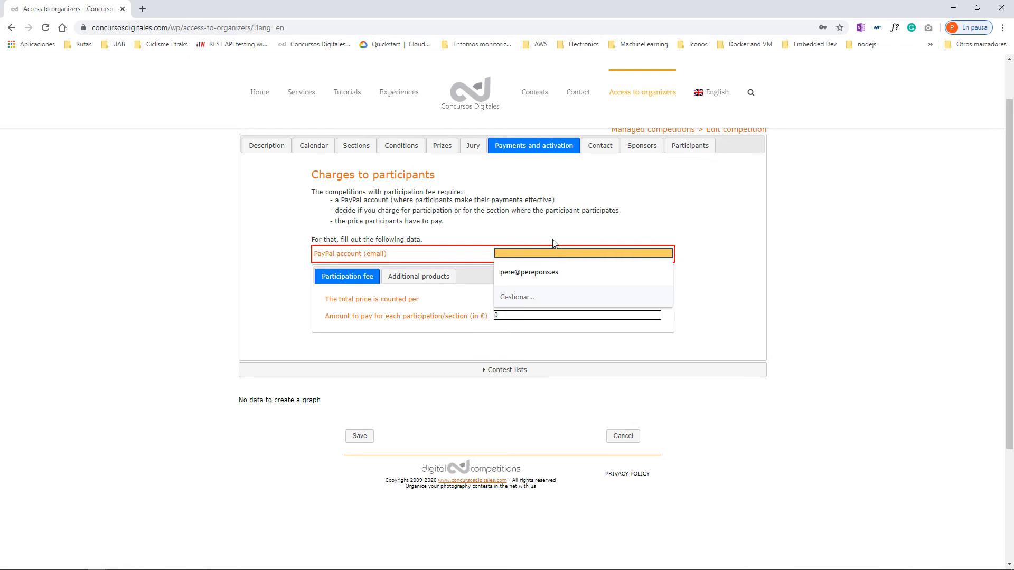
left_click(540, 230)
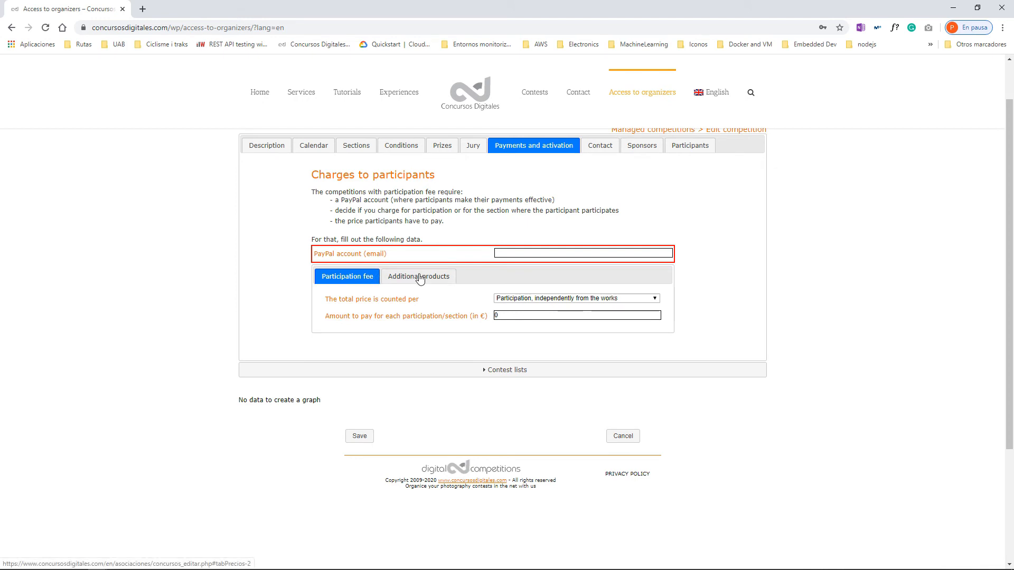
left_click(398, 278)
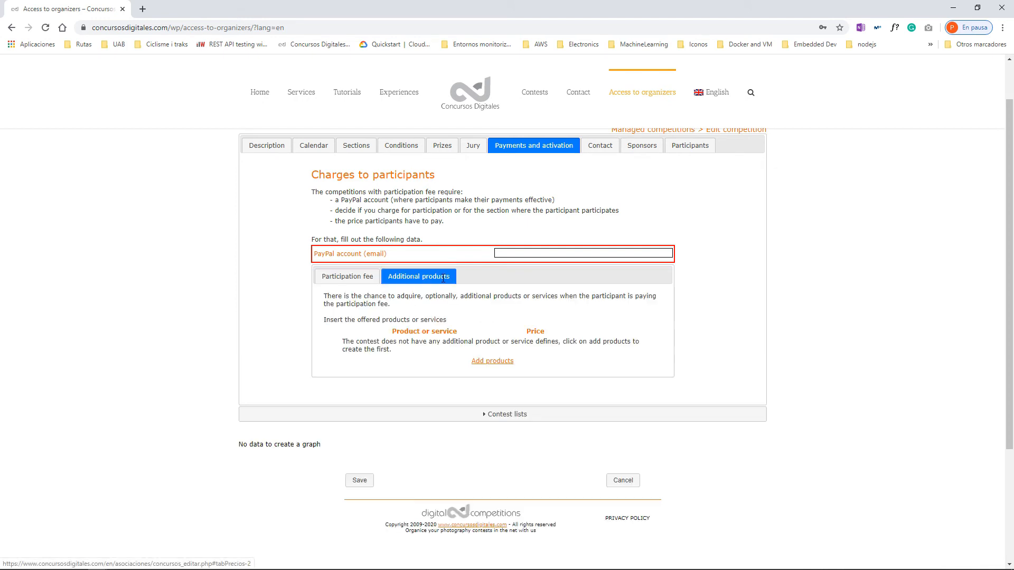
left_click(338, 278)
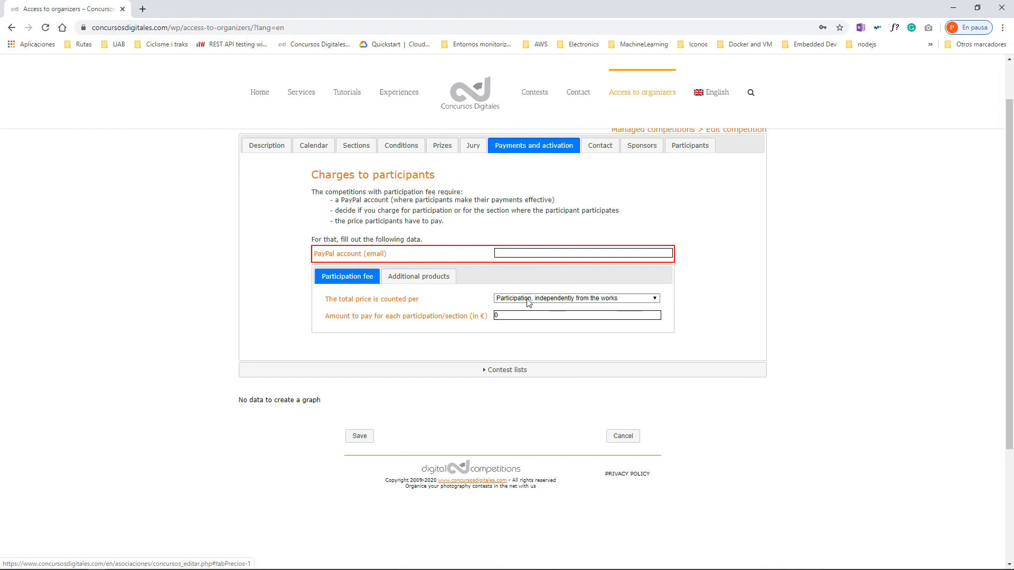
left_click(503, 318)
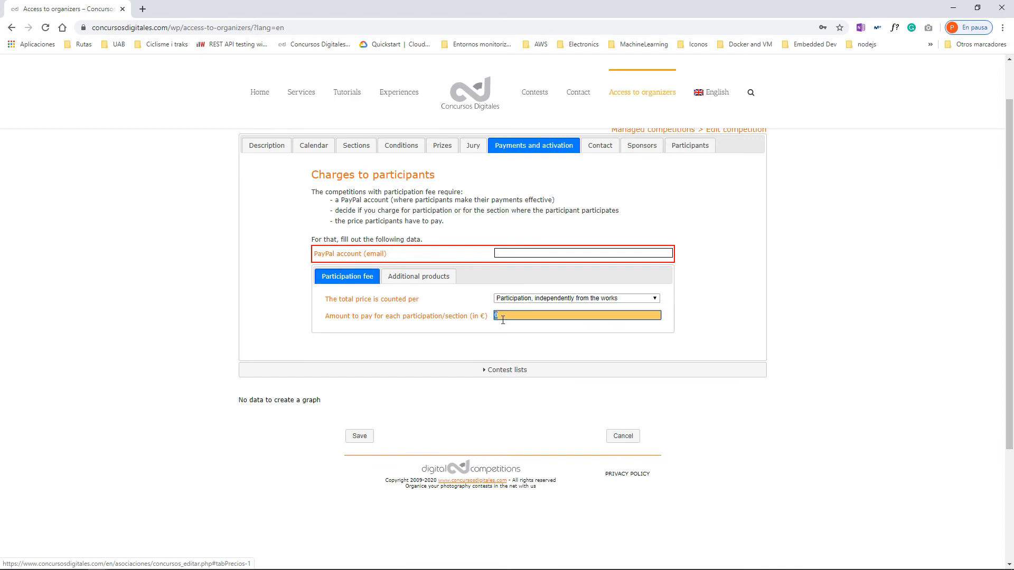
left_click(866, 322)
Examine the contact information, sponsor's banner and participants settings, and return to the end of the competition's description settings.
left_click(597, 150)
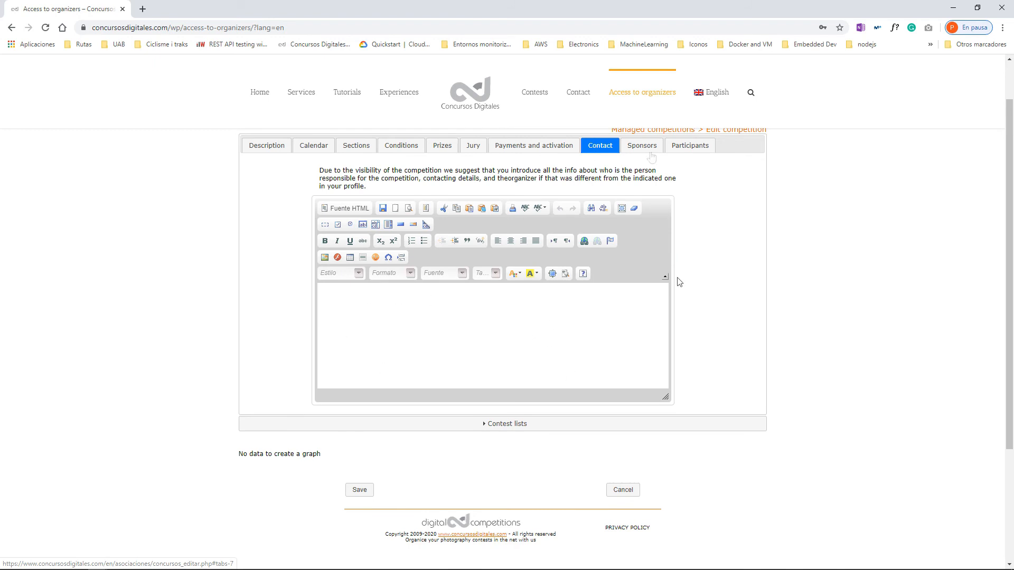
left_click(651, 149)
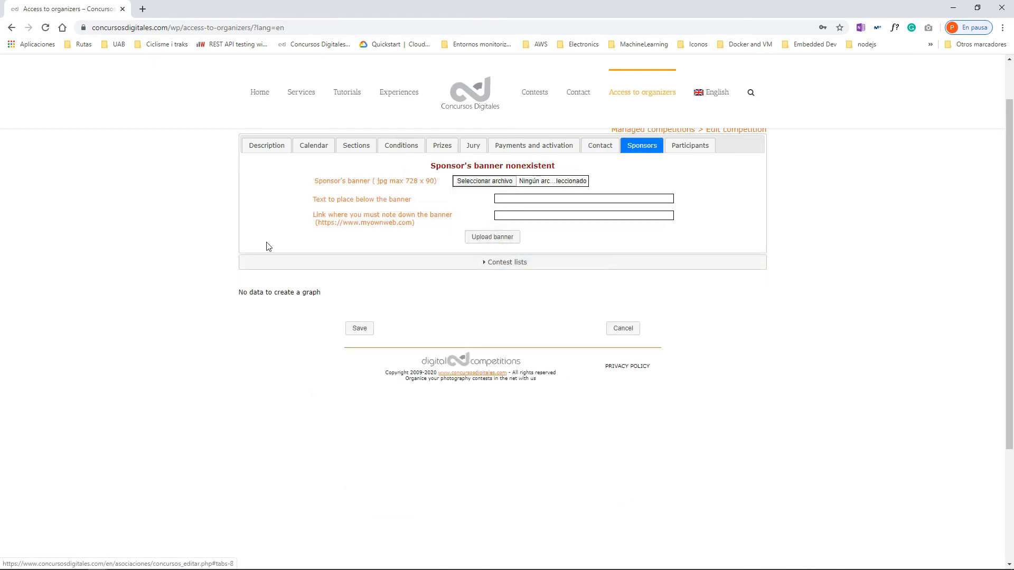
left_click(696, 149)
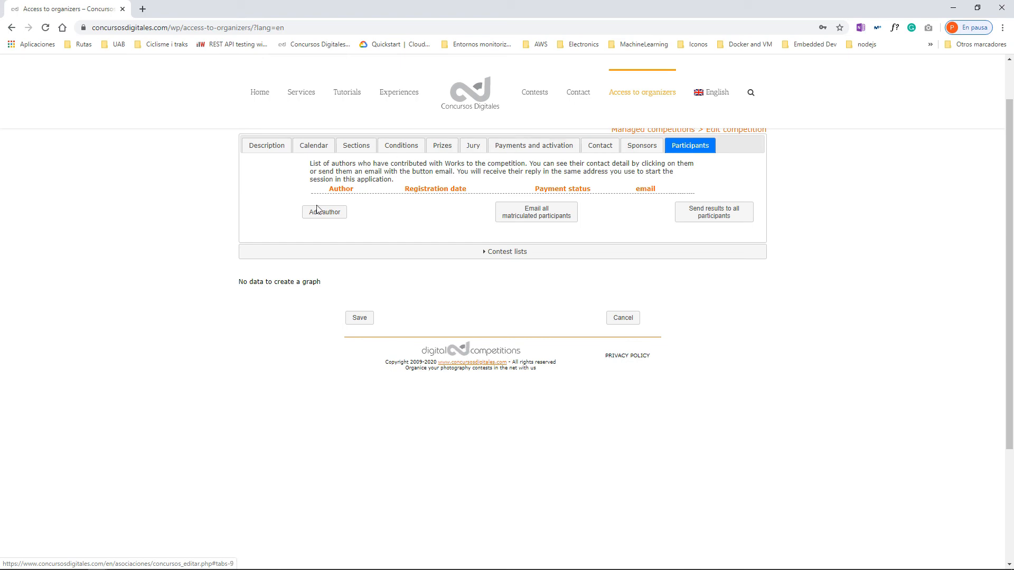
left_click(266, 148)
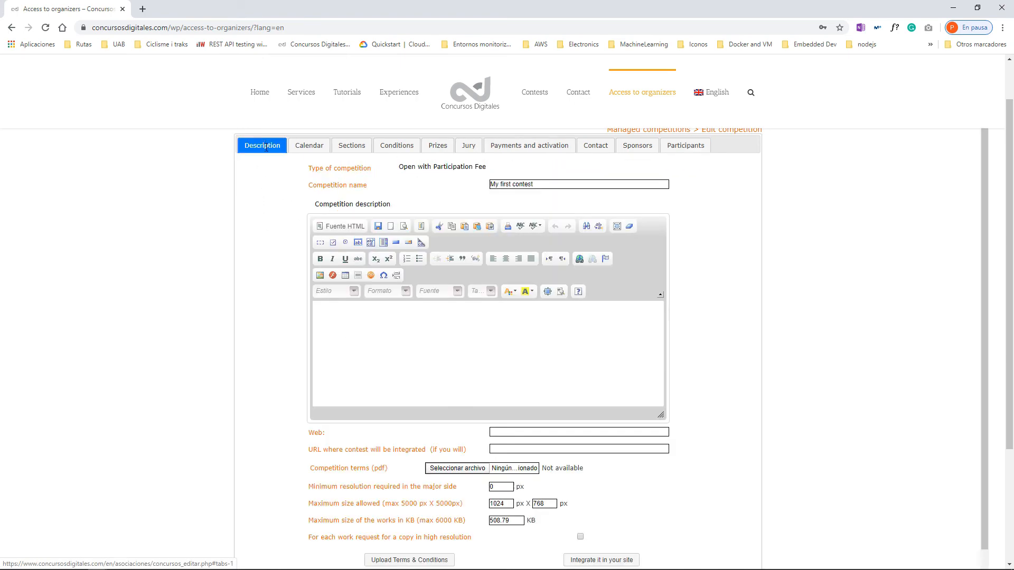
scroll(299, 328, "down", 2)
scroll(243, 425, "down", 3)
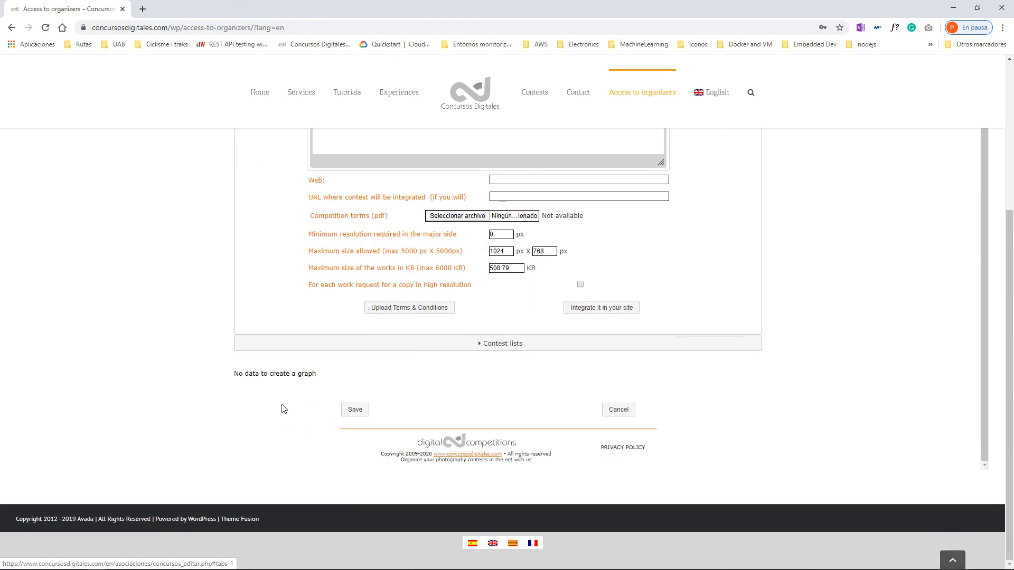
Save the competition, then reload the public ConcursosDigitales home page and look for the new contest's banner among the listed competitions.
left_click(350, 408)
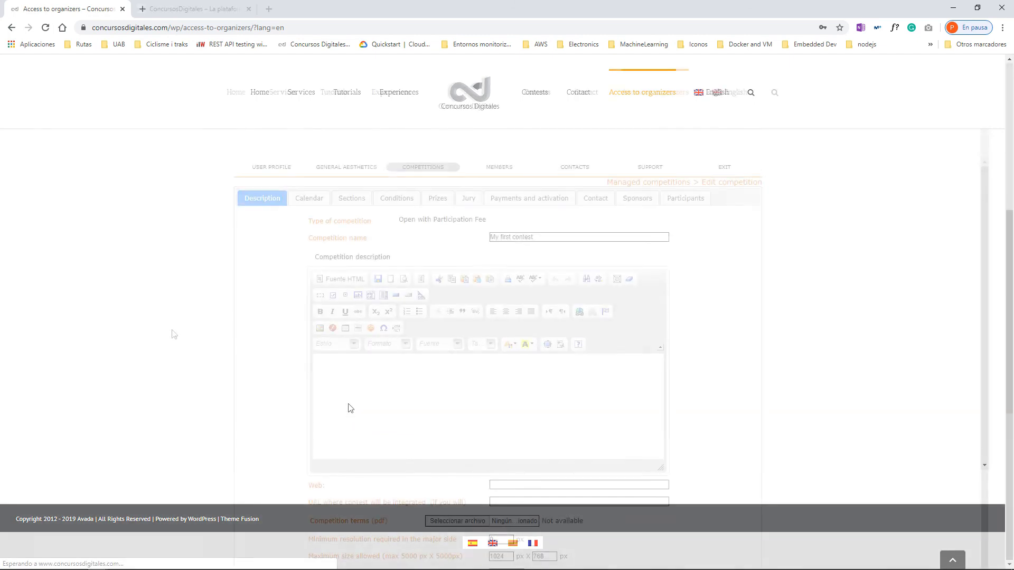
left_click(169, 7)
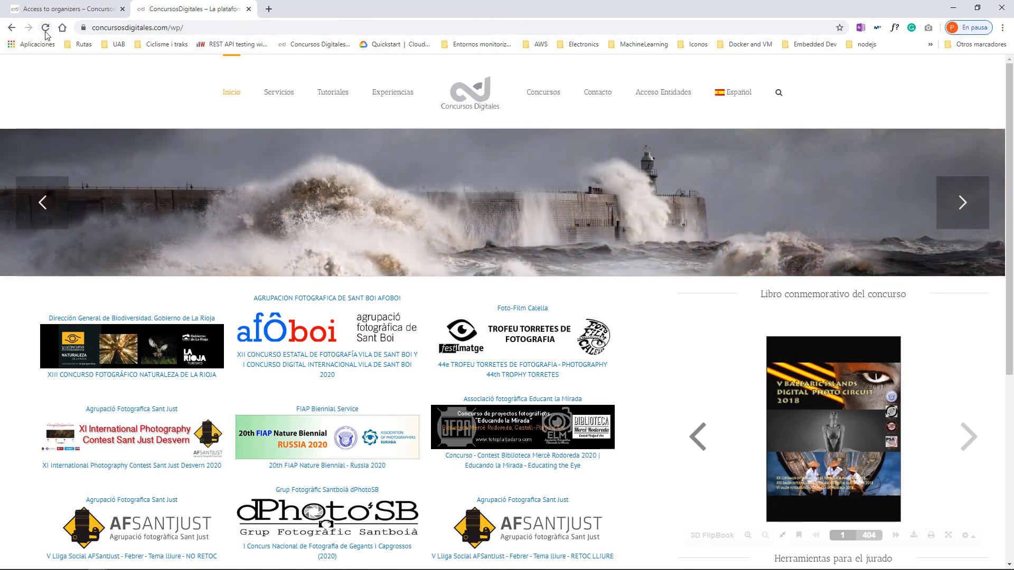
left_click(40, 28)
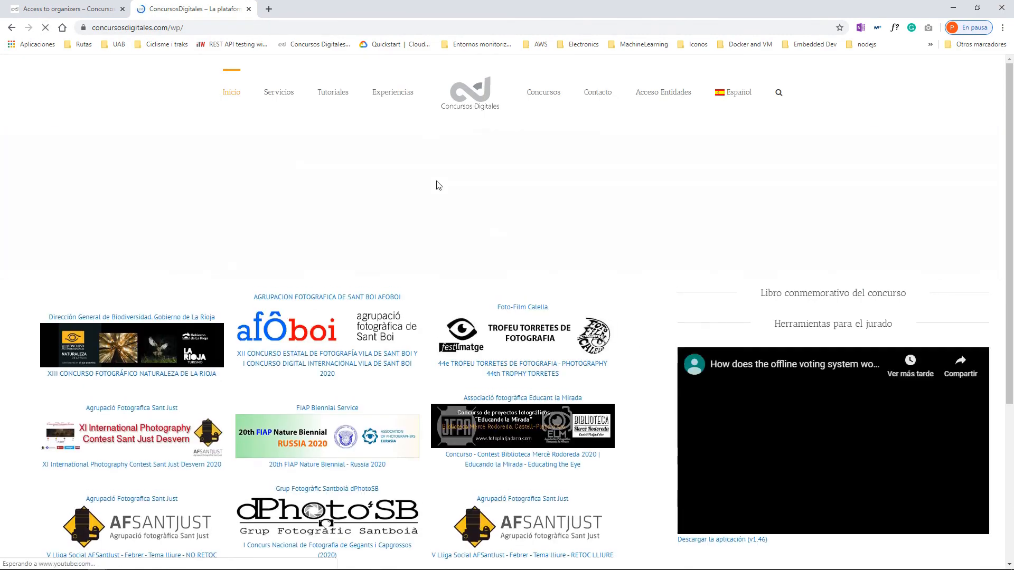
scroll(436, 180, "down", 3)
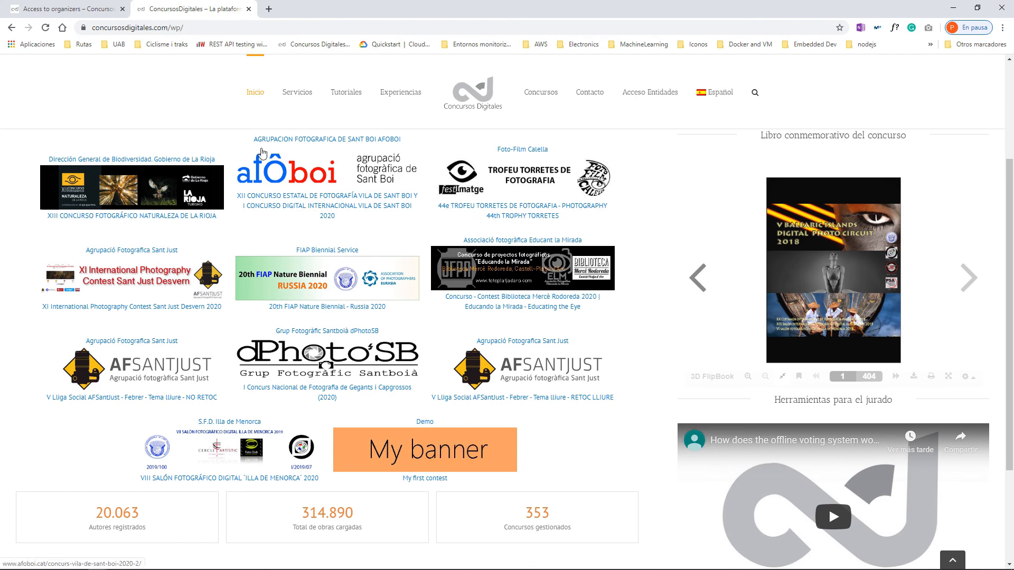
scroll(425, 412, "up", 1)
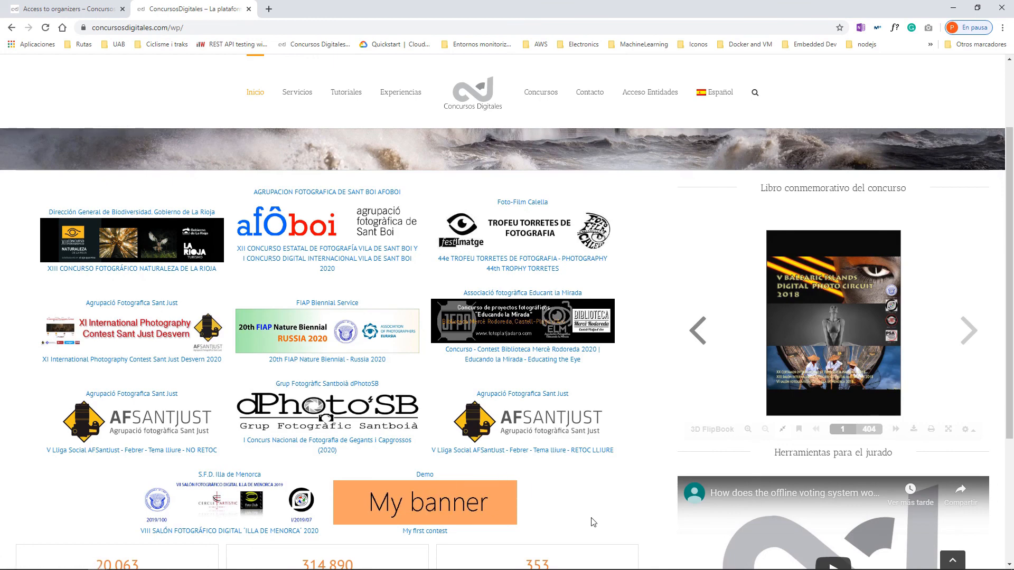
Open the participation page of "My first contest" from its banner and view the login form in English, Italian and German.
left_click(426, 512)
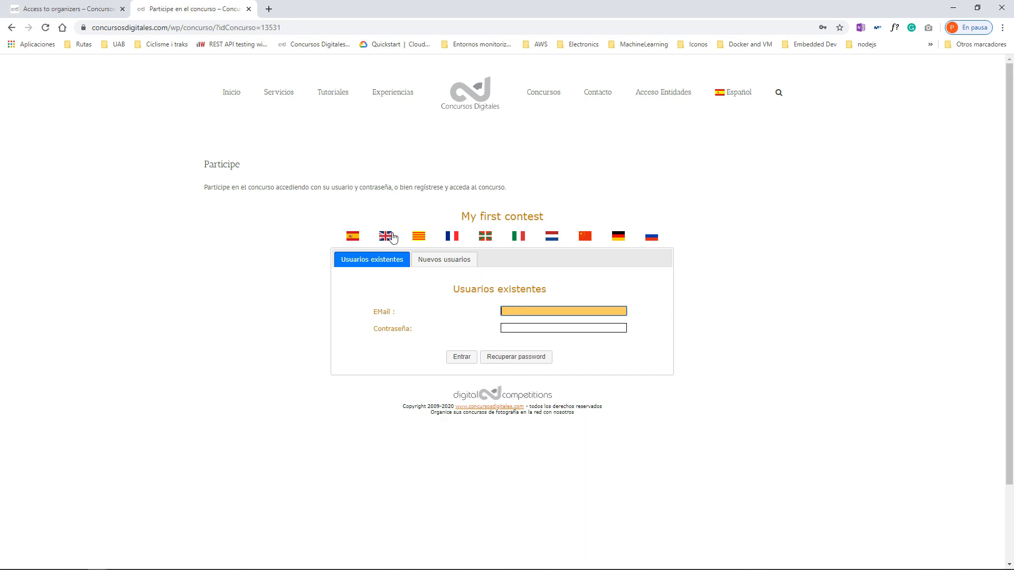
left_click(389, 235)
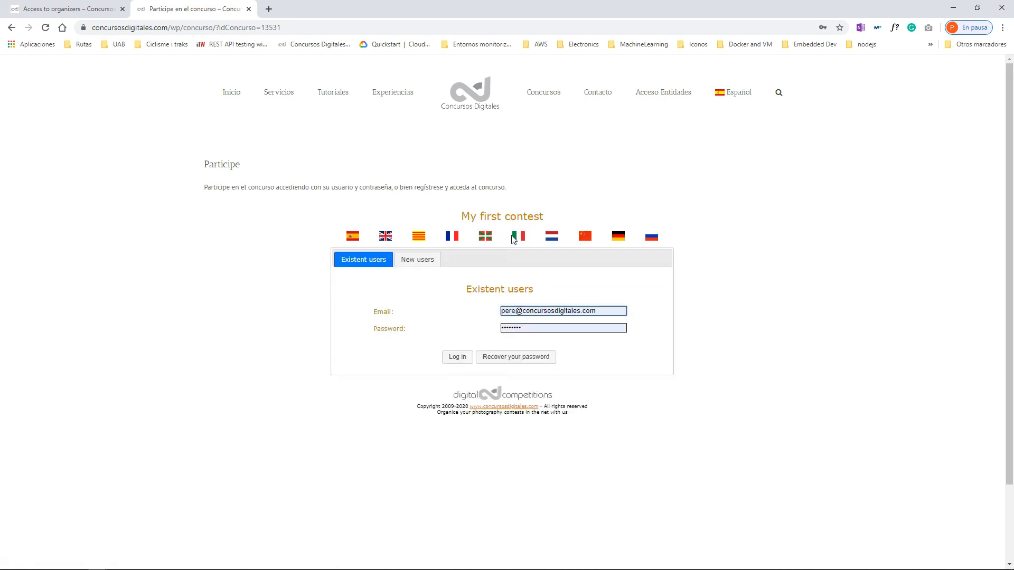
left_click(518, 239)
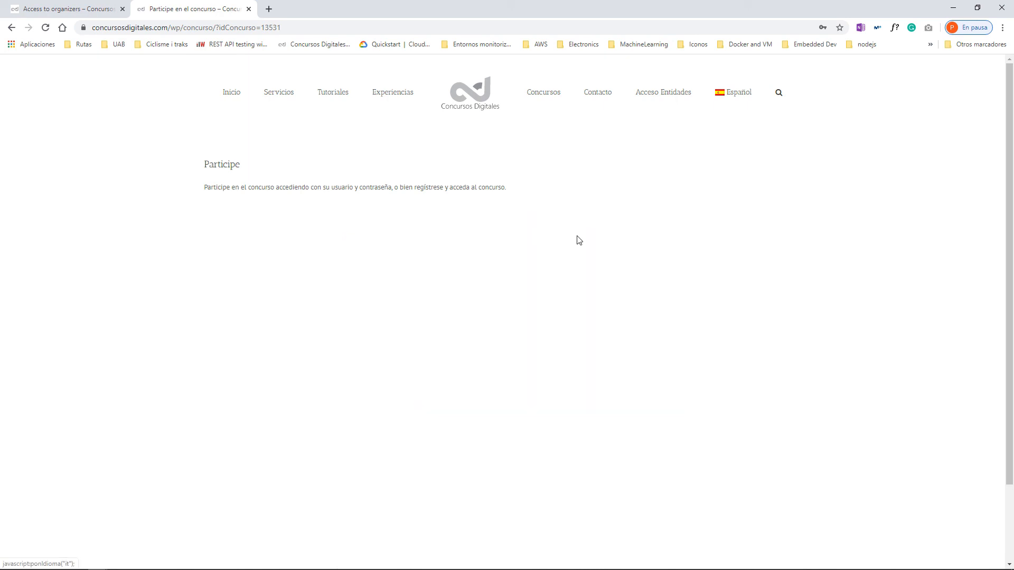
left_click(619, 239)
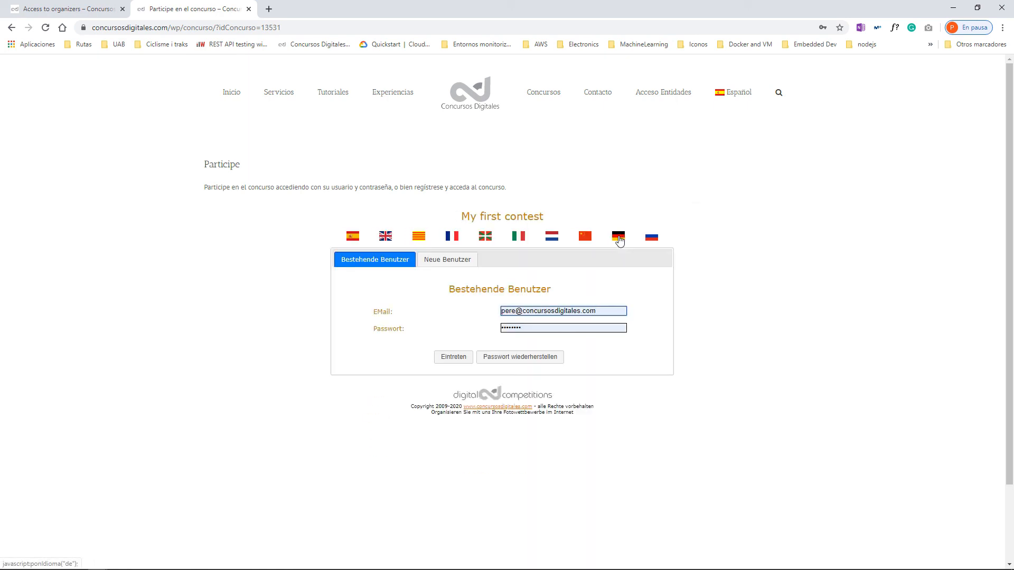